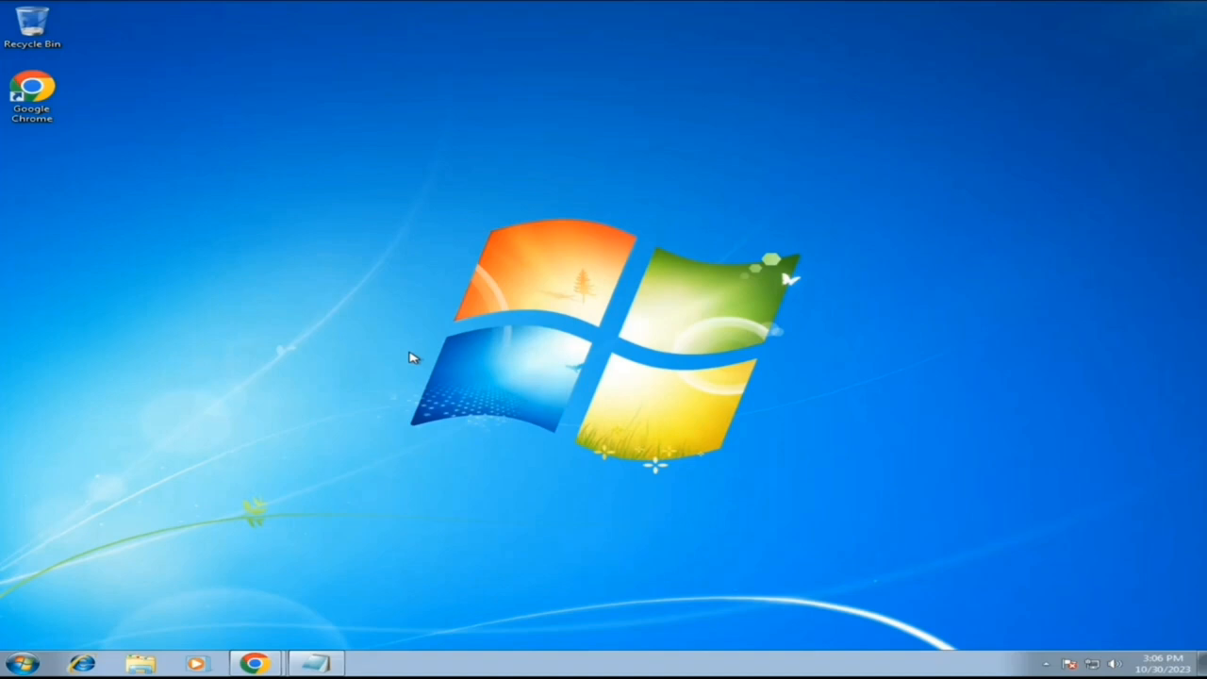
Switch to Chrome, search Google for "windows 10 iso" and open Microsoft's "Download Windows 10 Disc Image (ISO File)" page.
mouse_move(256, 662)
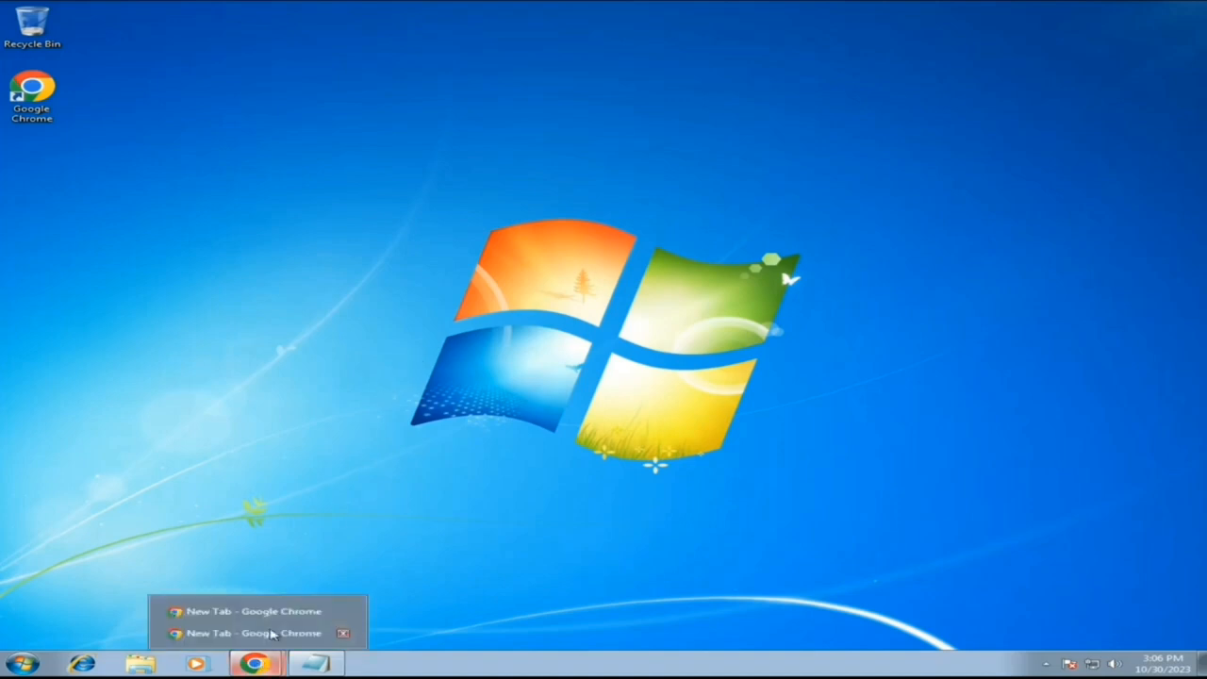
left_click(275, 614)
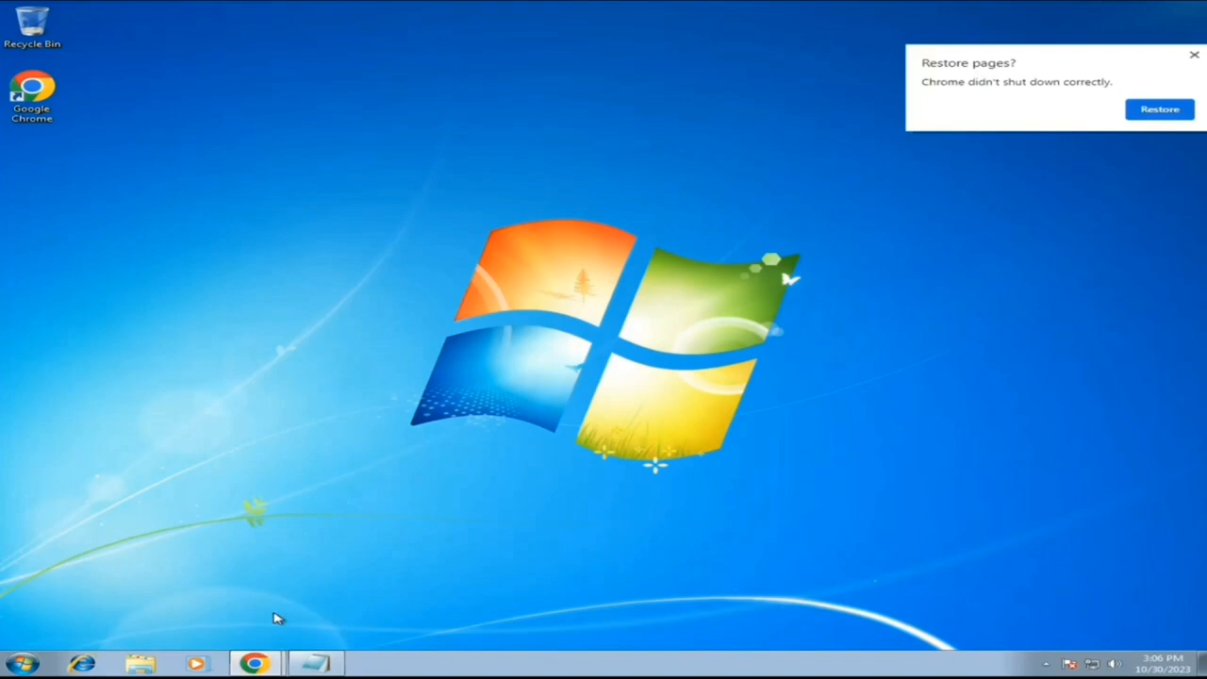
left_click(383, 38)
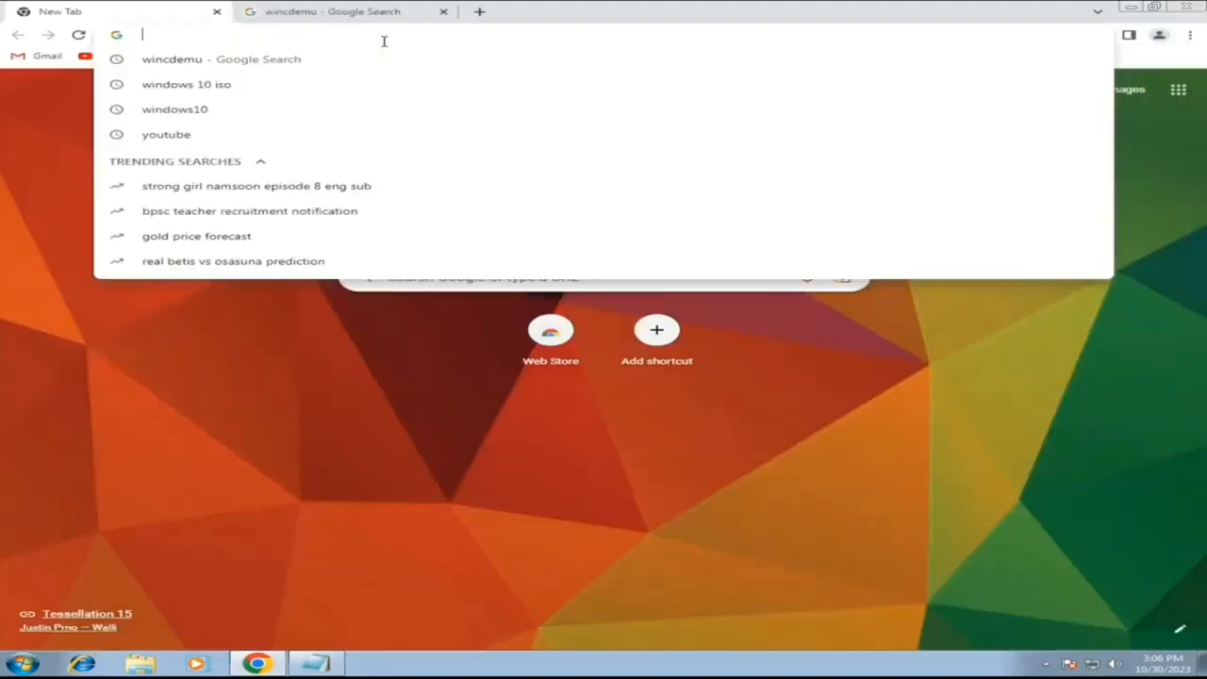
type("windows 1")
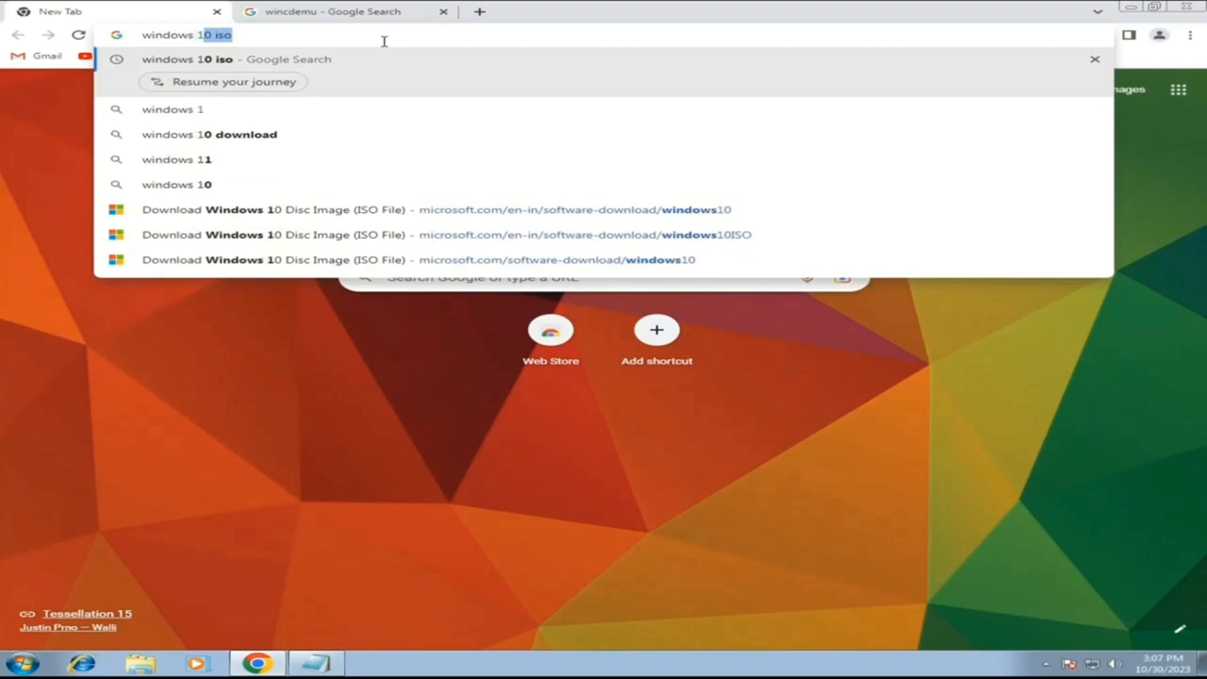
type("0 iso")
key("Return")
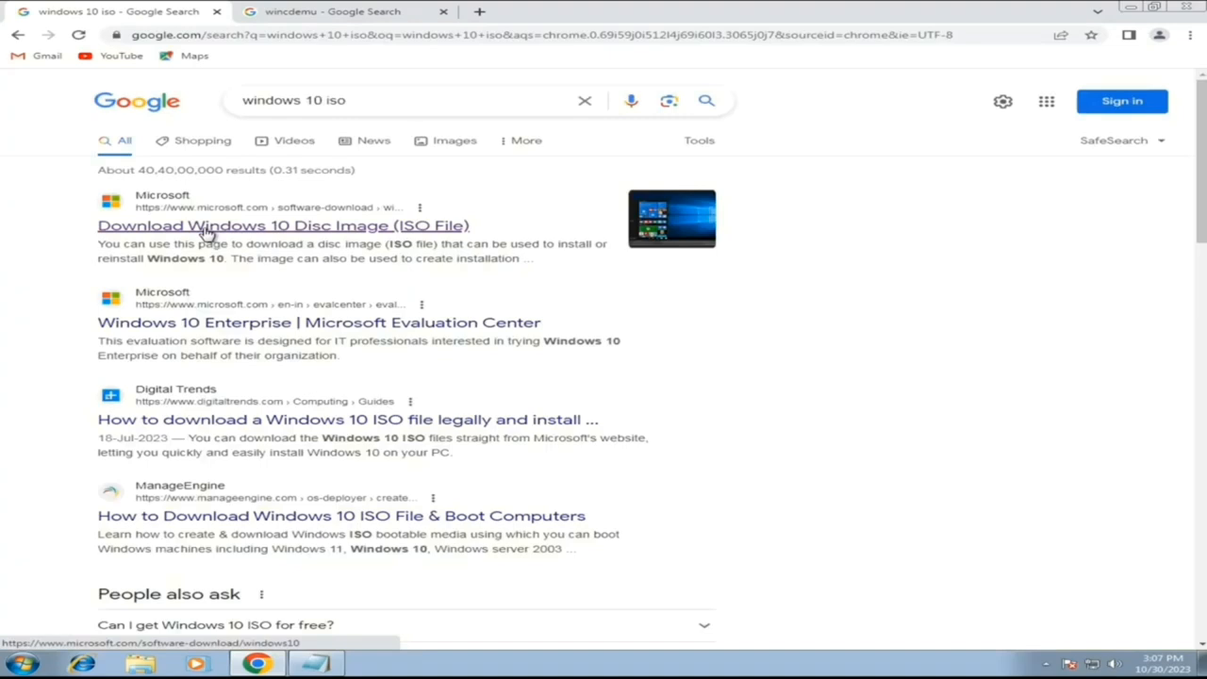
left_click(321, 227)
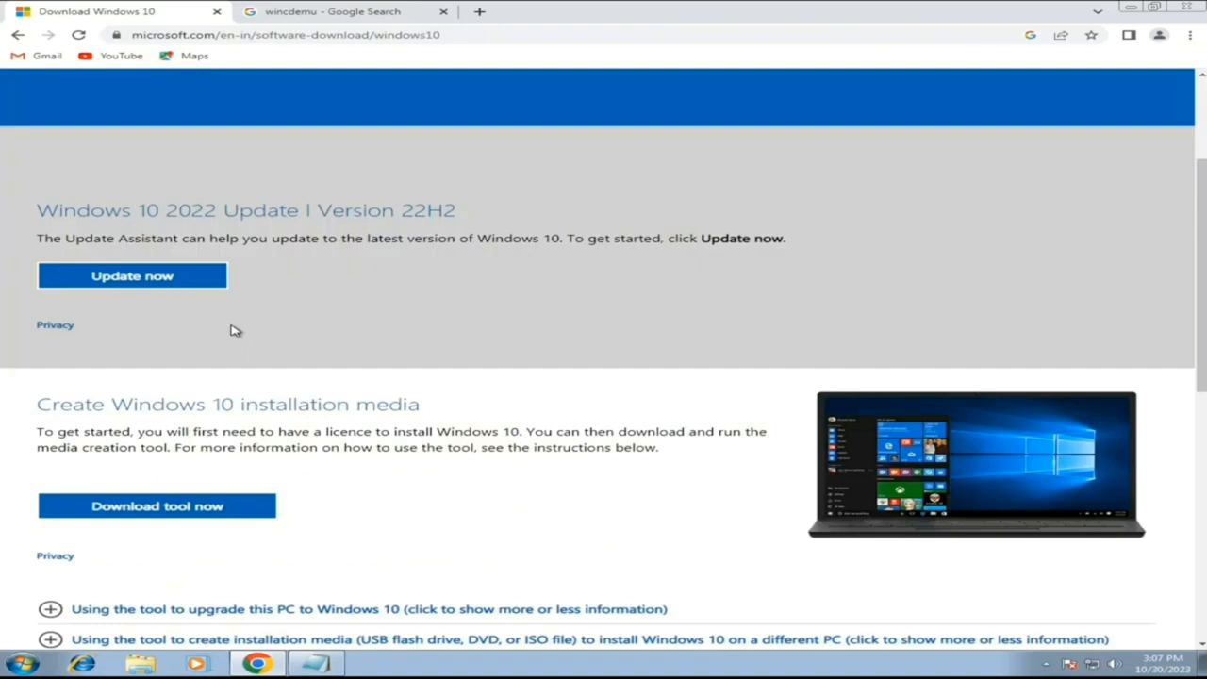
scroll(253, 354, "down", 1)
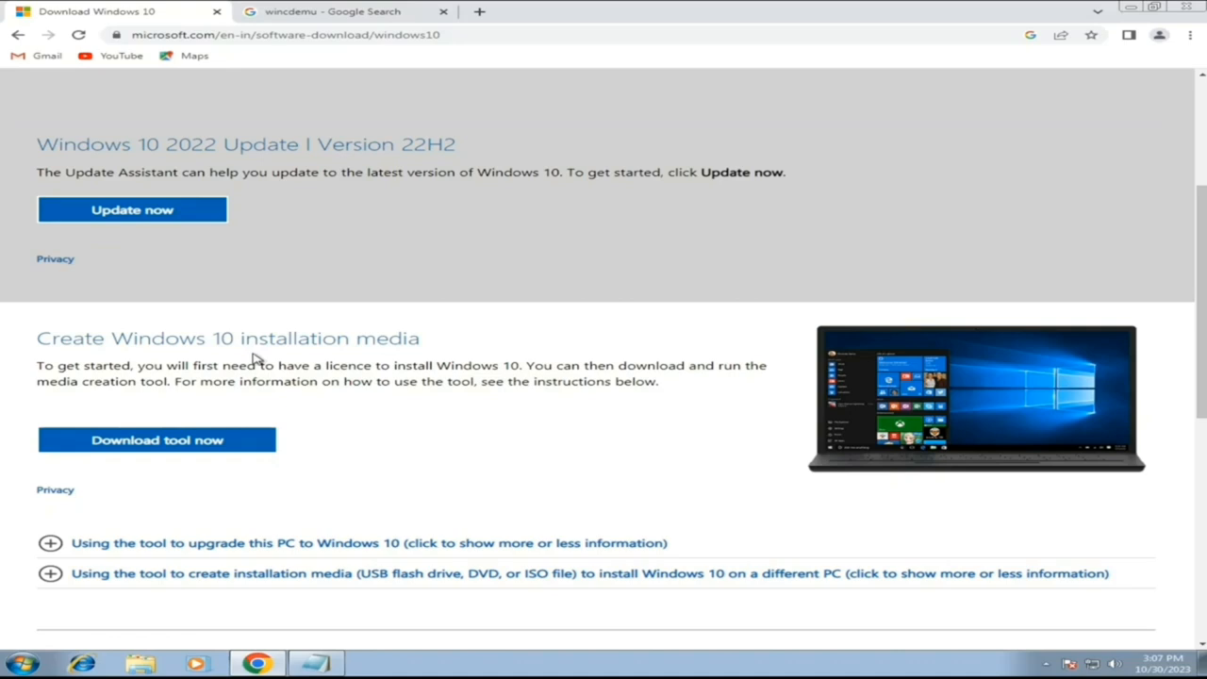
Open Chrome's developer tools on the Windows 10 download page and show the Network conditions tool.
left_click(1190, 36)
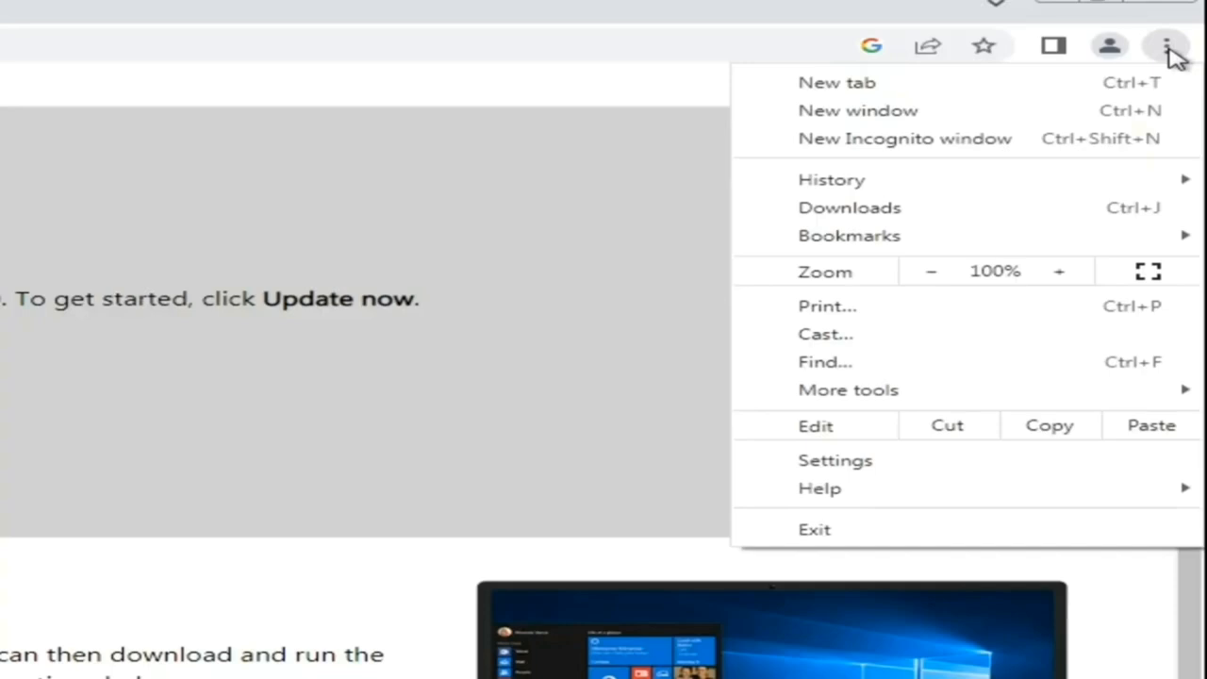
mouse_move(865, 394)
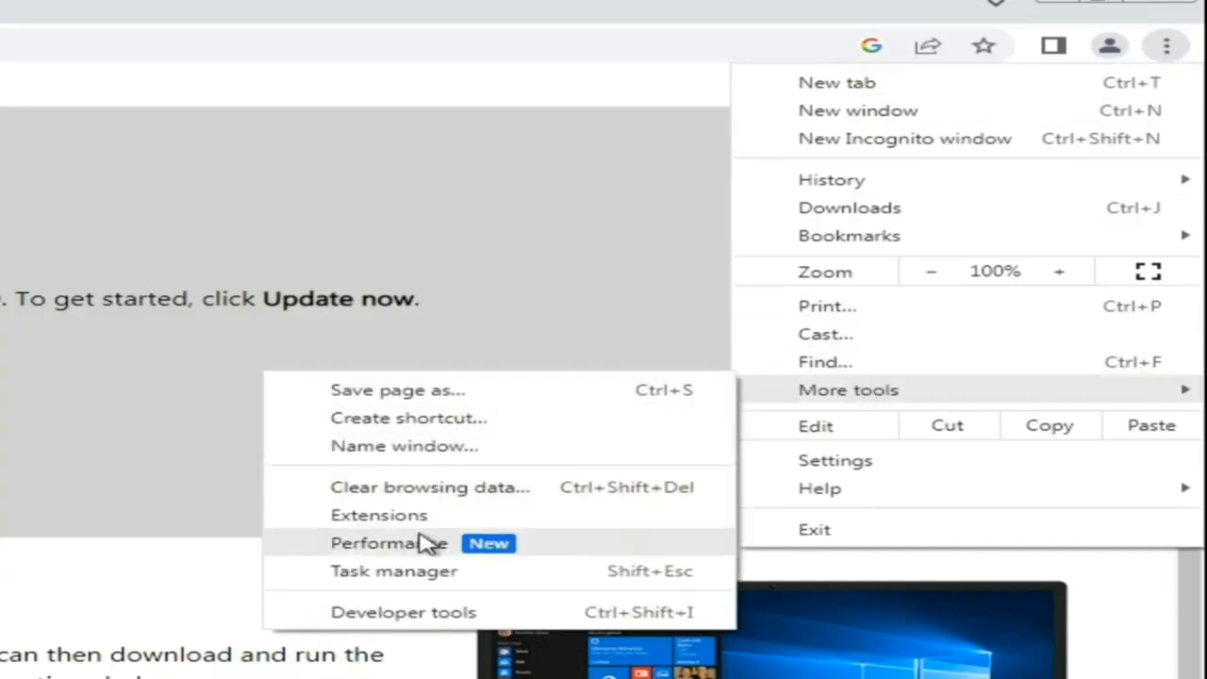
left_click(425, 613)
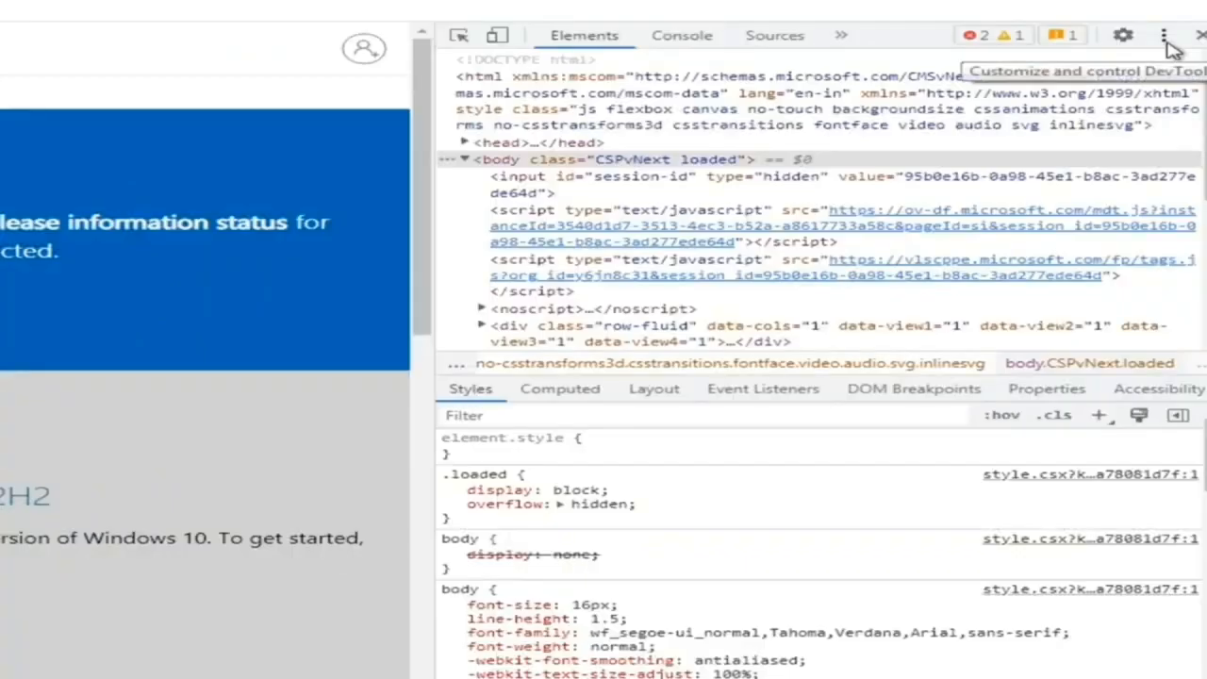
left_click(1170, 81)
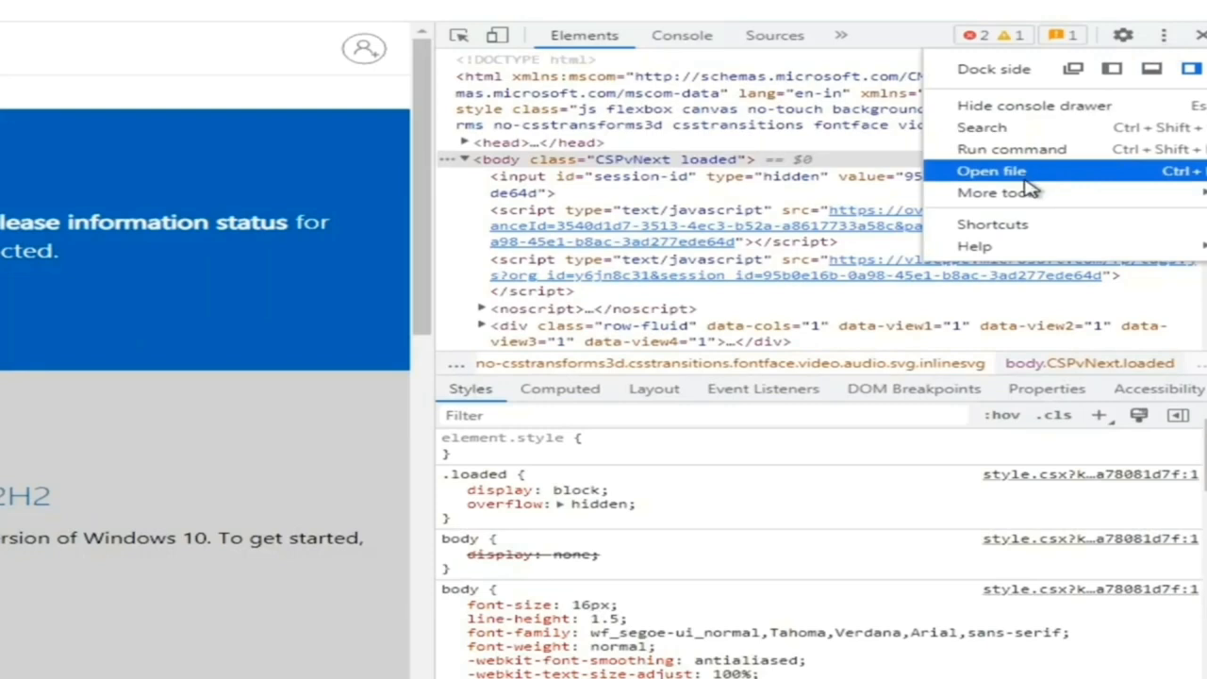
mouse_move(1023, 190)
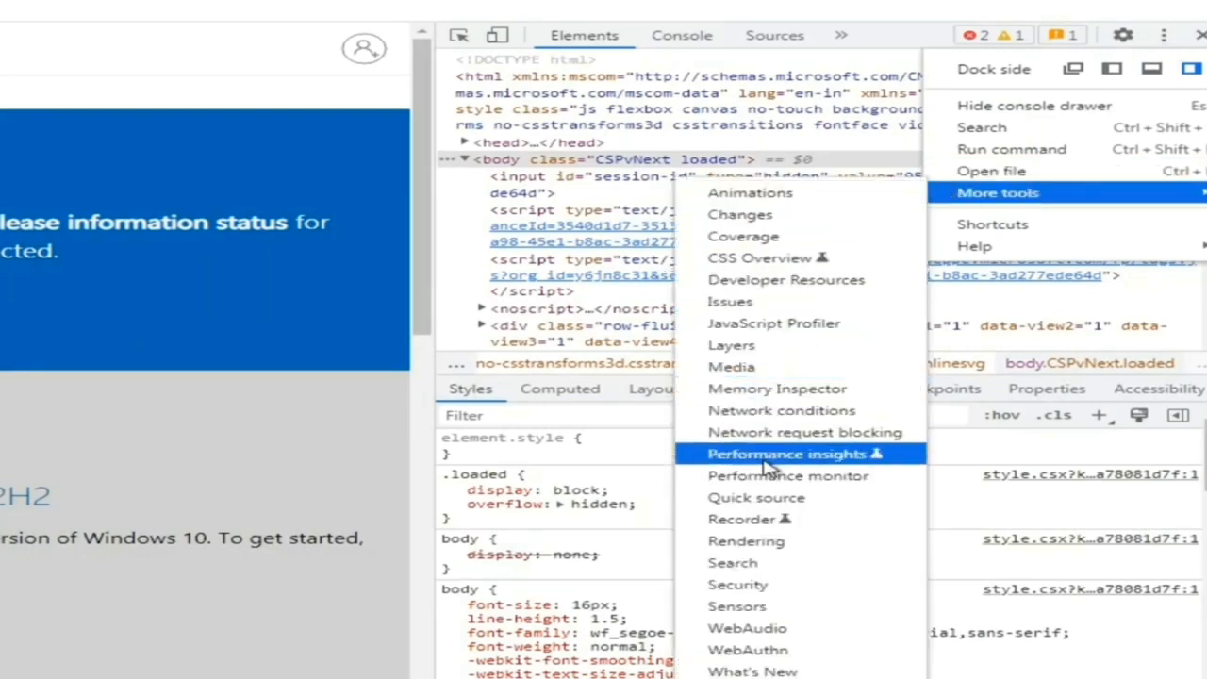
left_click(769, 412)
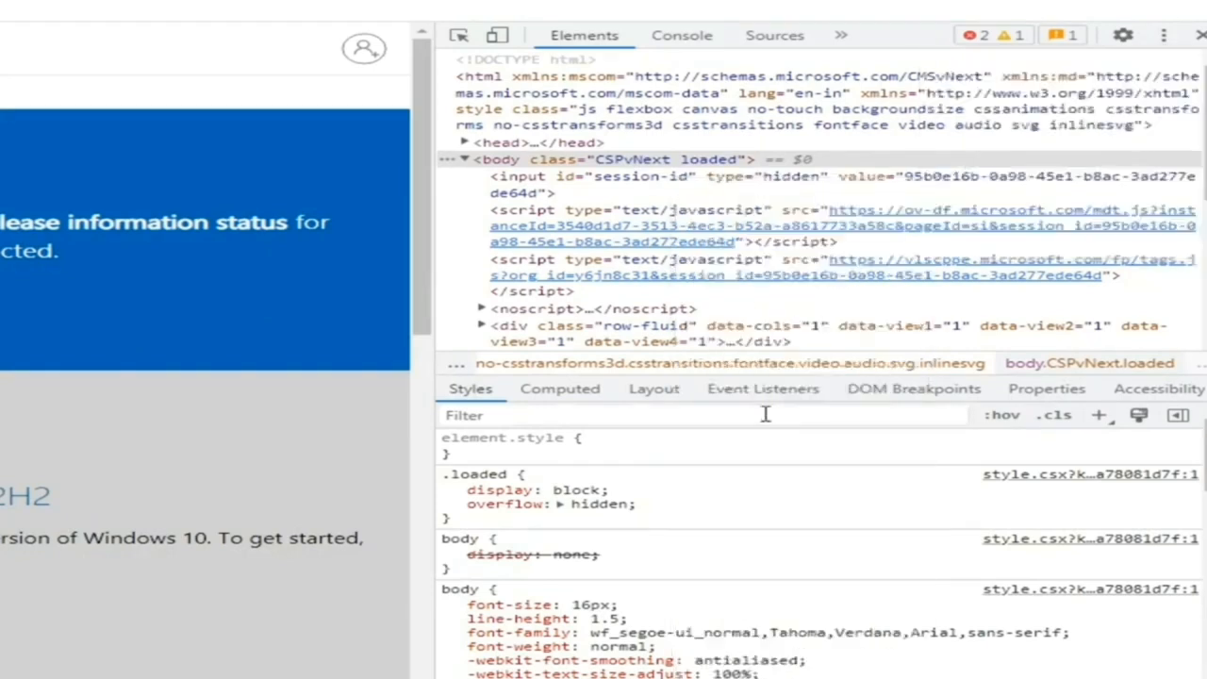
Disable the browser default user agent, set it to "Chrome — Chrome OS", and reload the page.
scroll(862, 543, "down", 2)
scroll(861, 543, "up", 1)
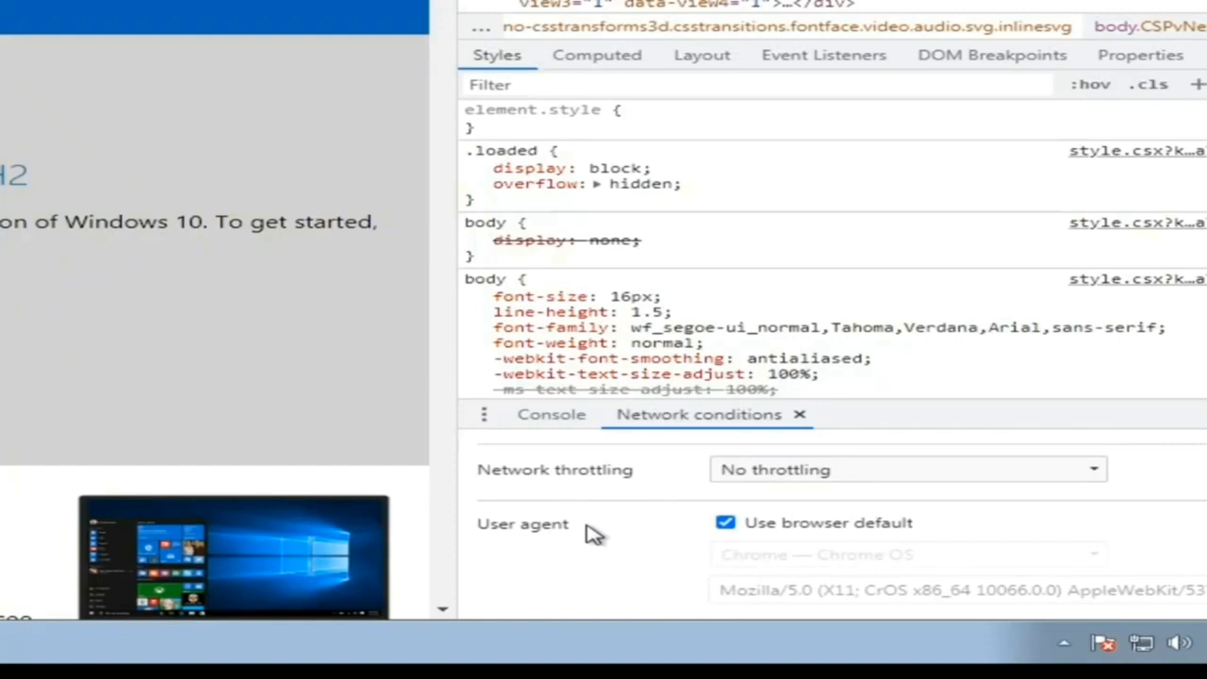
left_click(725, 523)
left_click(911, 557)
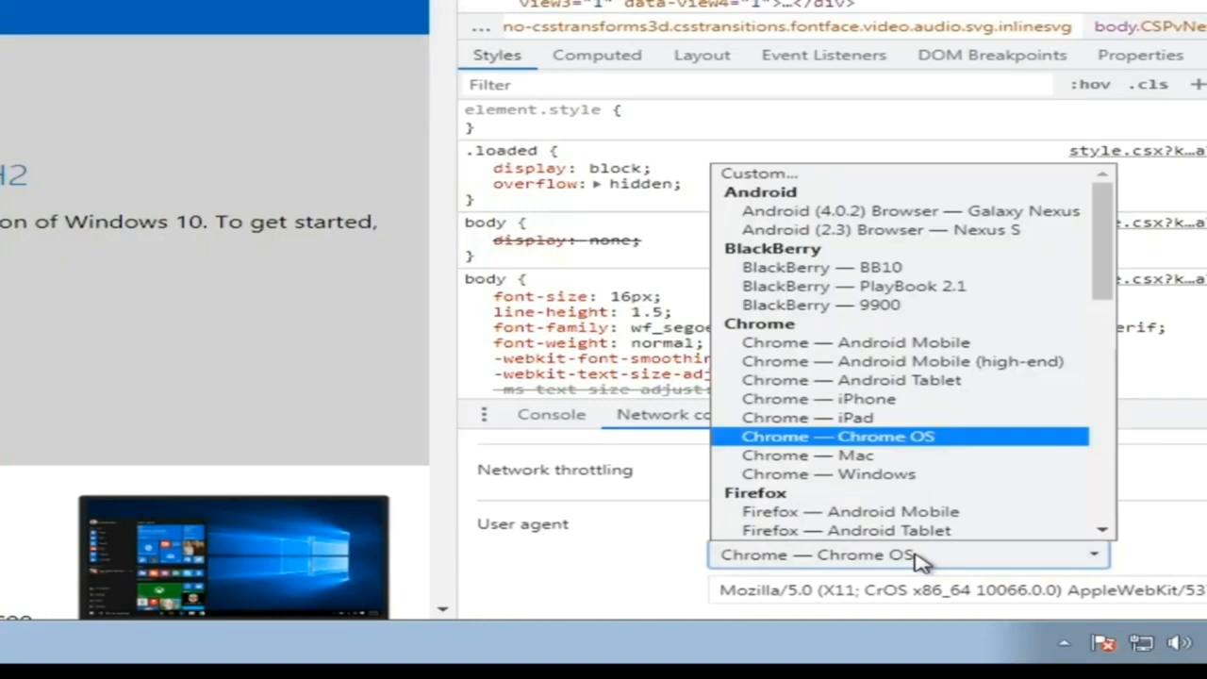
left_click(875, 438)
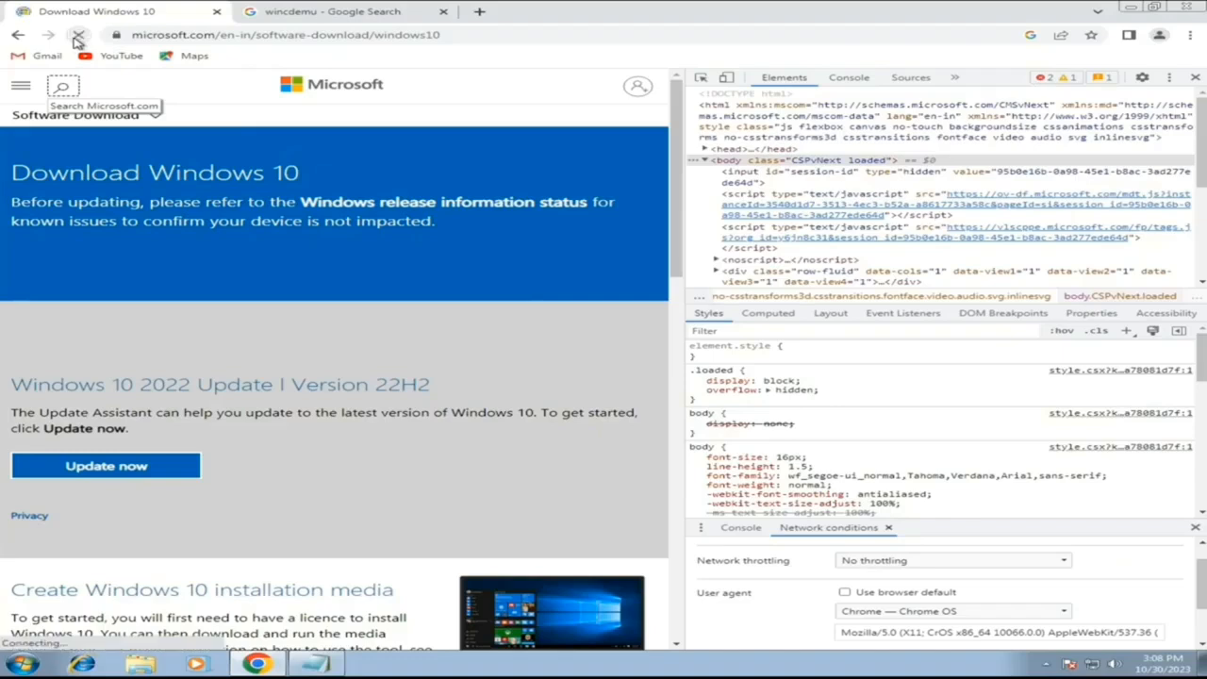
Confirm "Windows 10 (multi-edition ISO)" as the edition to download and close the developer tools.
scroll(307, 290, "down", 5)
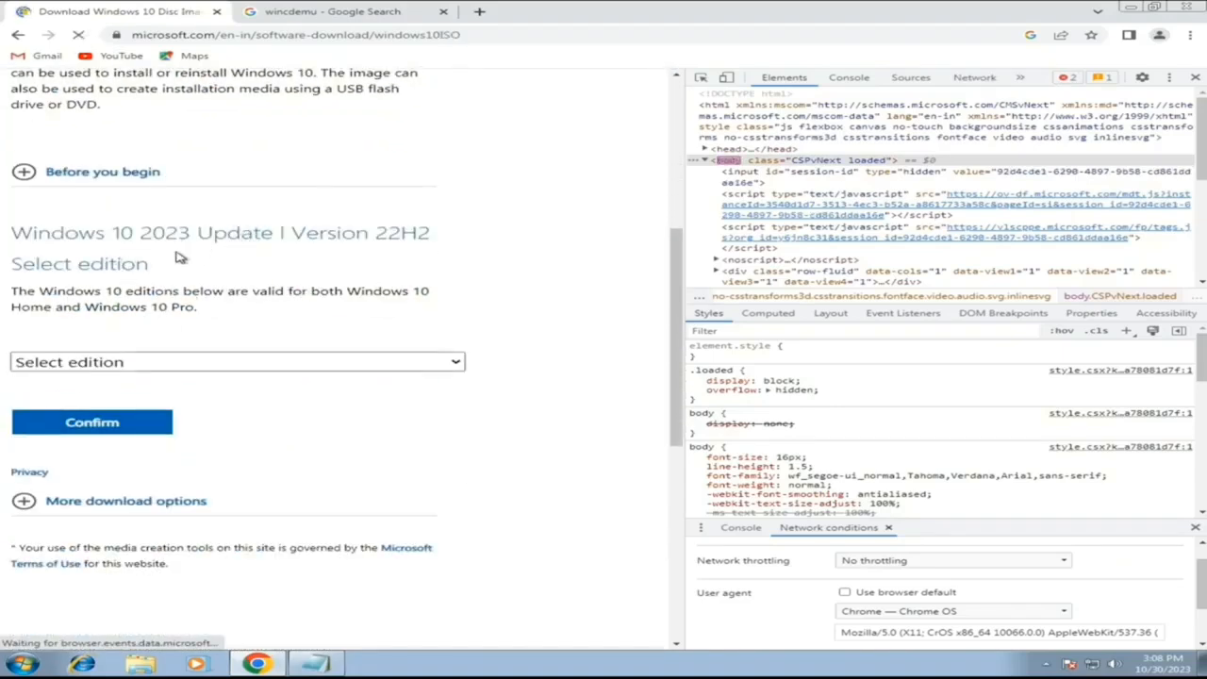
left_click(164, 361)
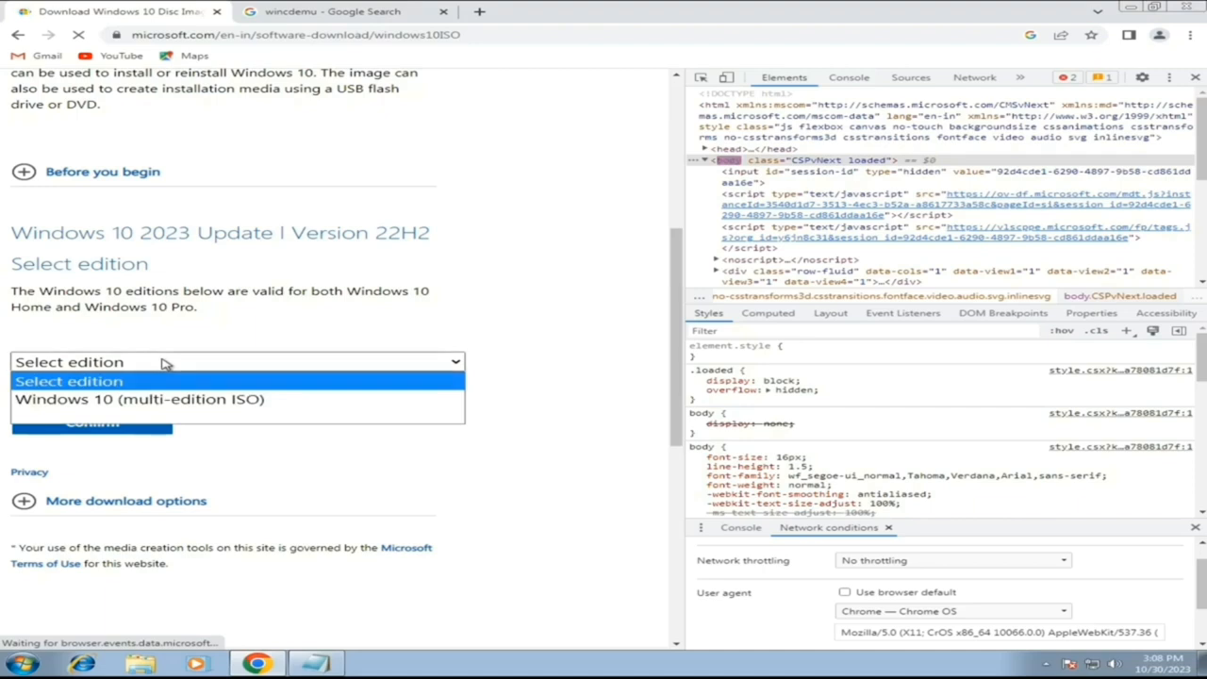
left_click(194, 399)
left_click(153, 423)
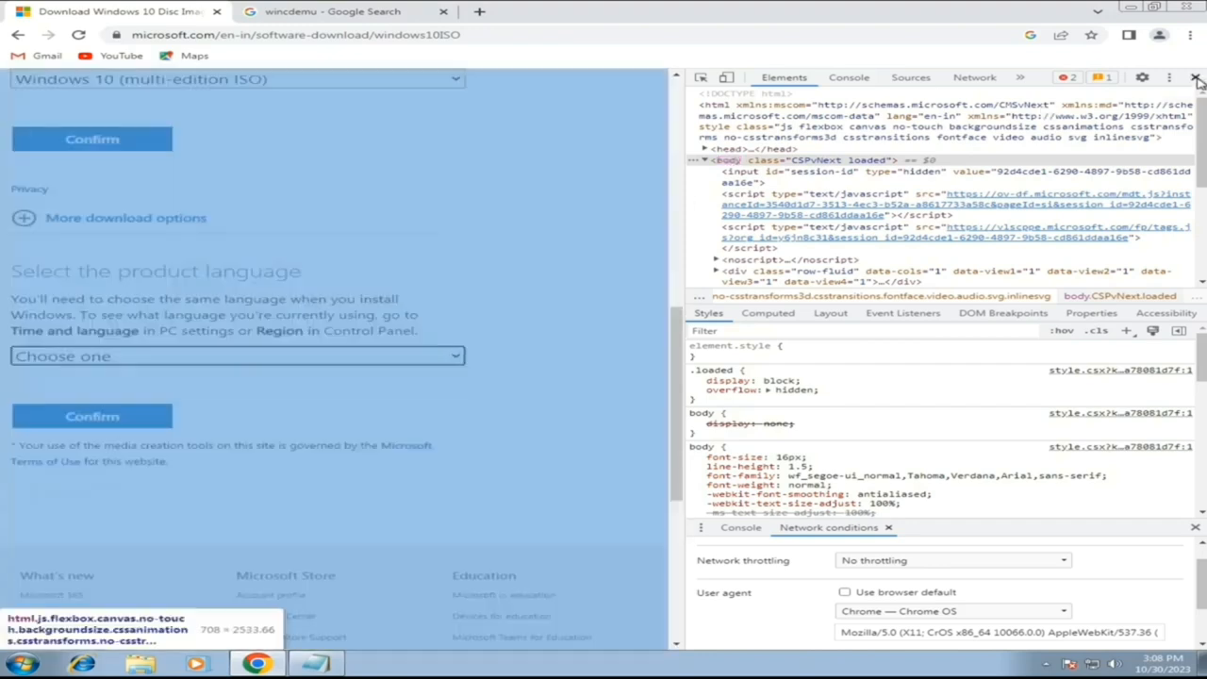
left_click(1195, 77)
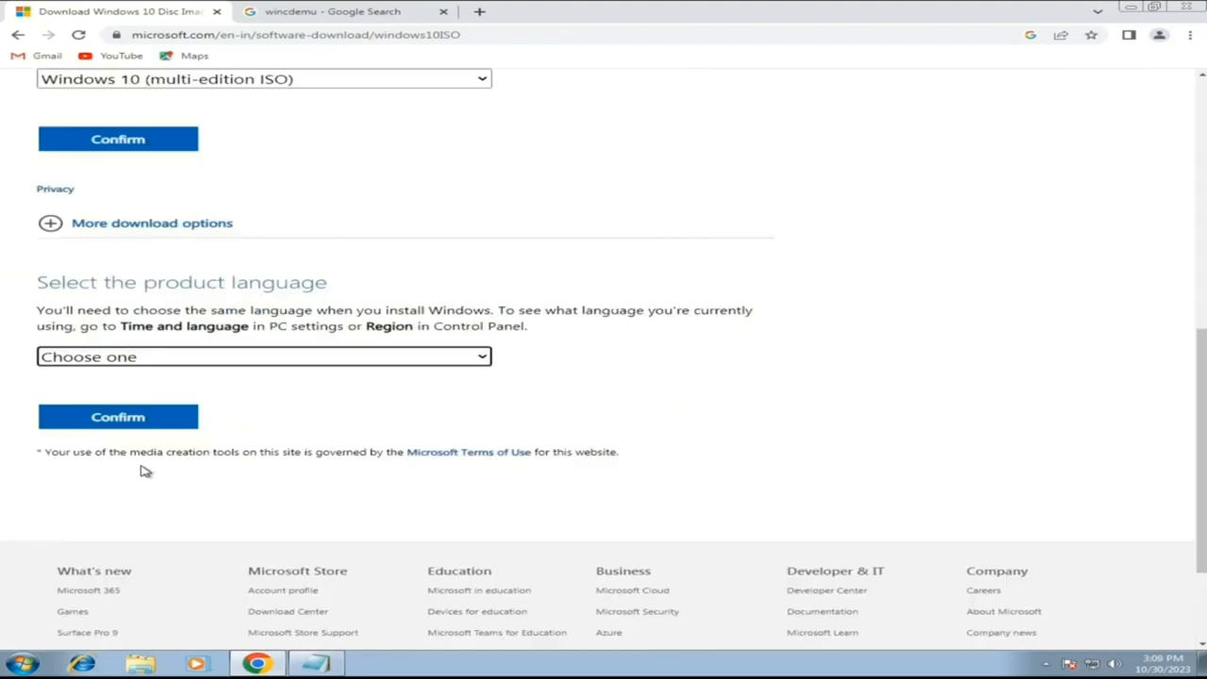
Confirm English (United States) as the product language and start the 64-bit ISO download.
left_click(138, 360)
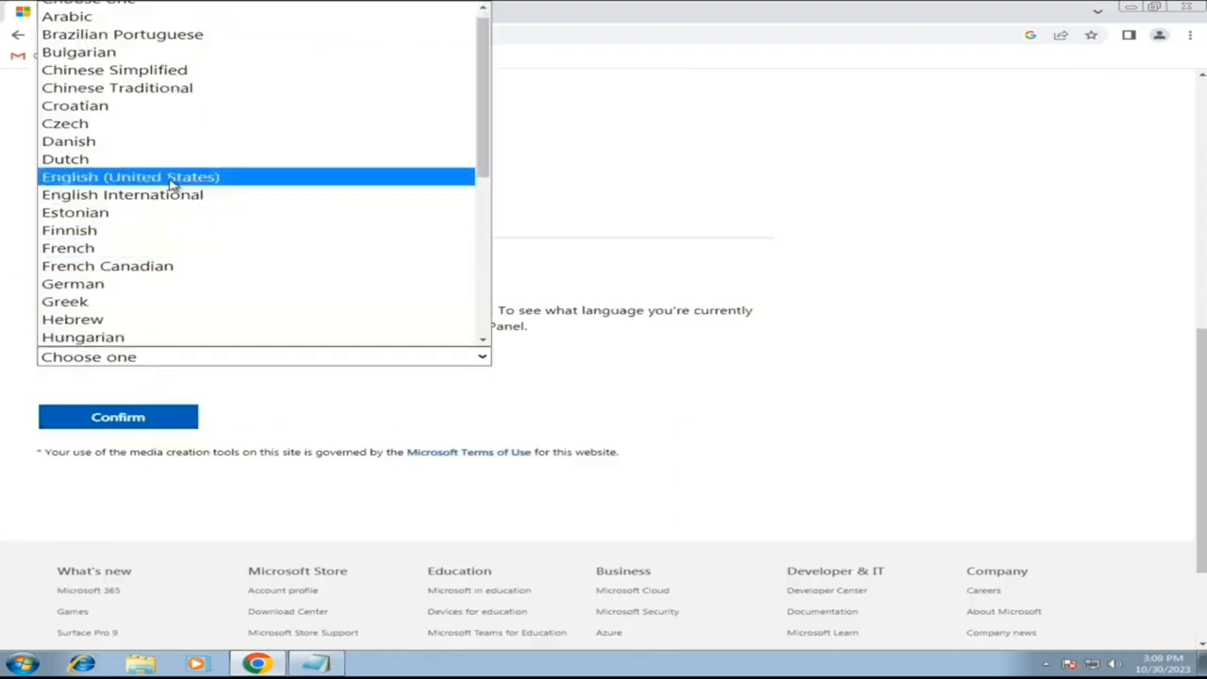
left_click(176, 178)
left_click(168, 416)
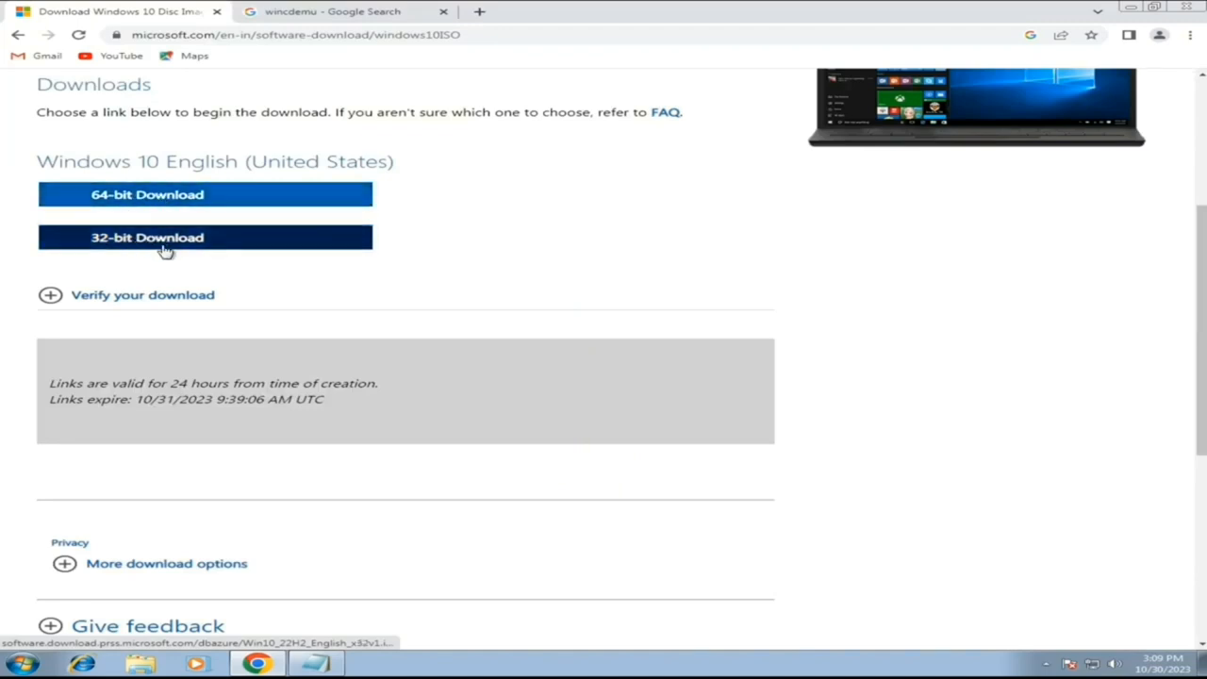
left_click(199, 196)
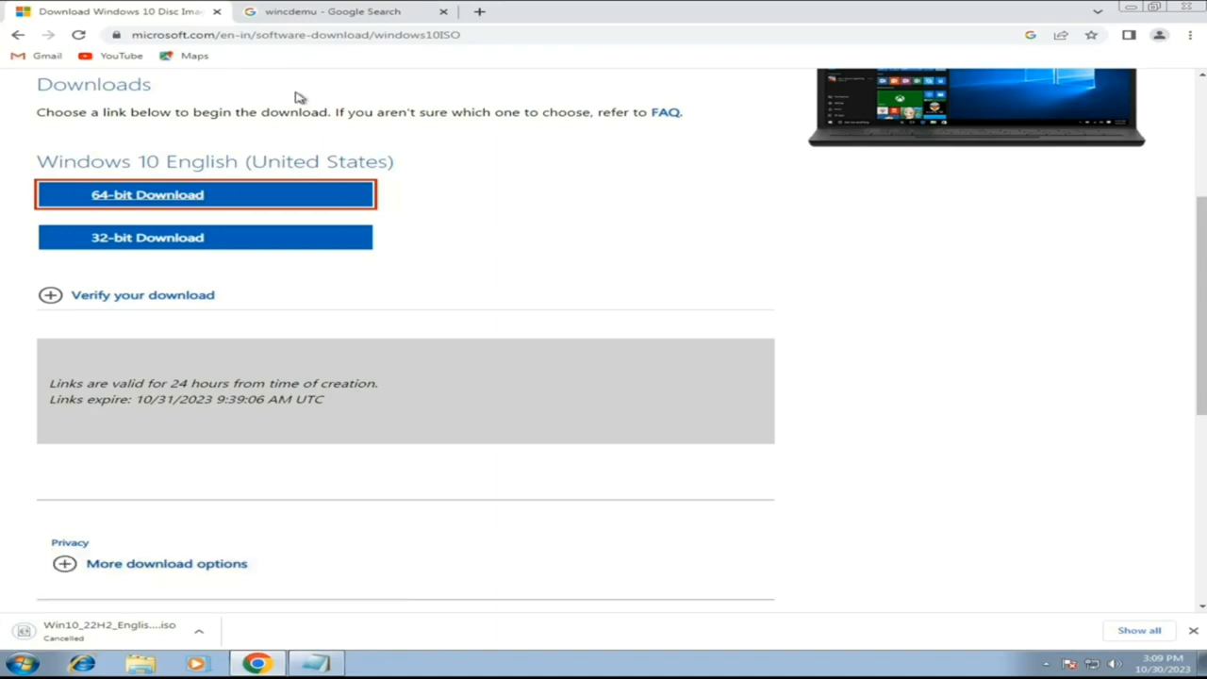
Open the WinCDEmu download page from the existing wincdemu search results and download the installer, dismissing the ad.
left_click(337, 17)
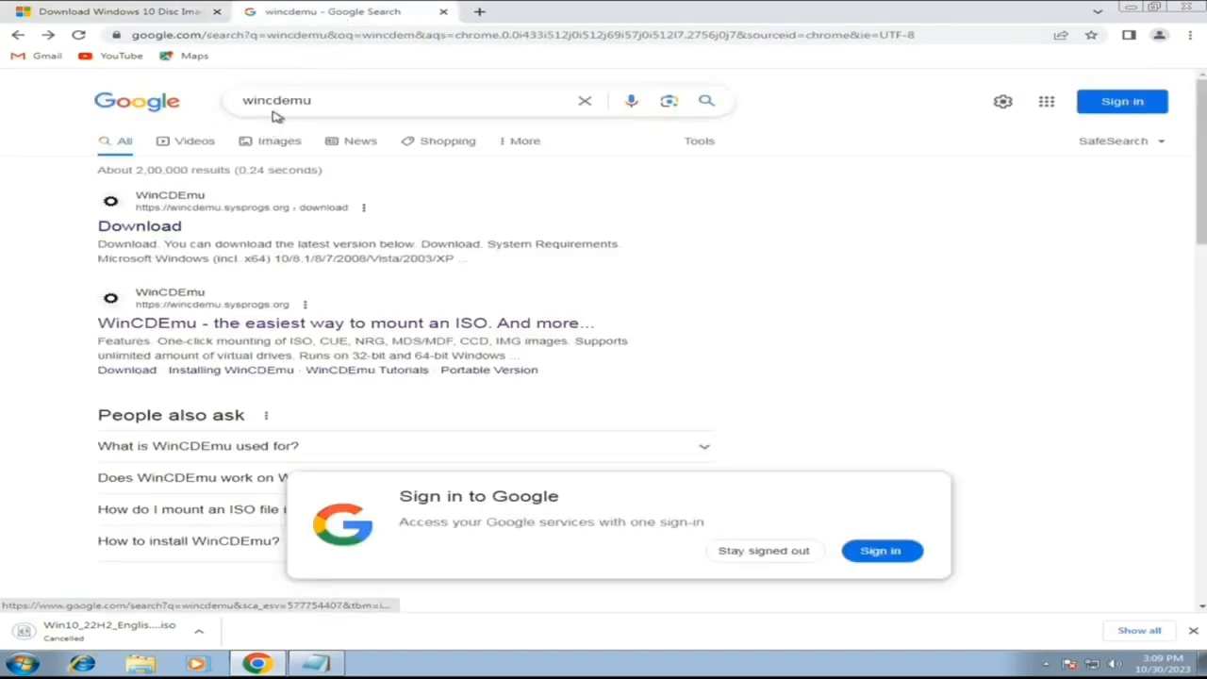
left_click(169, 233)
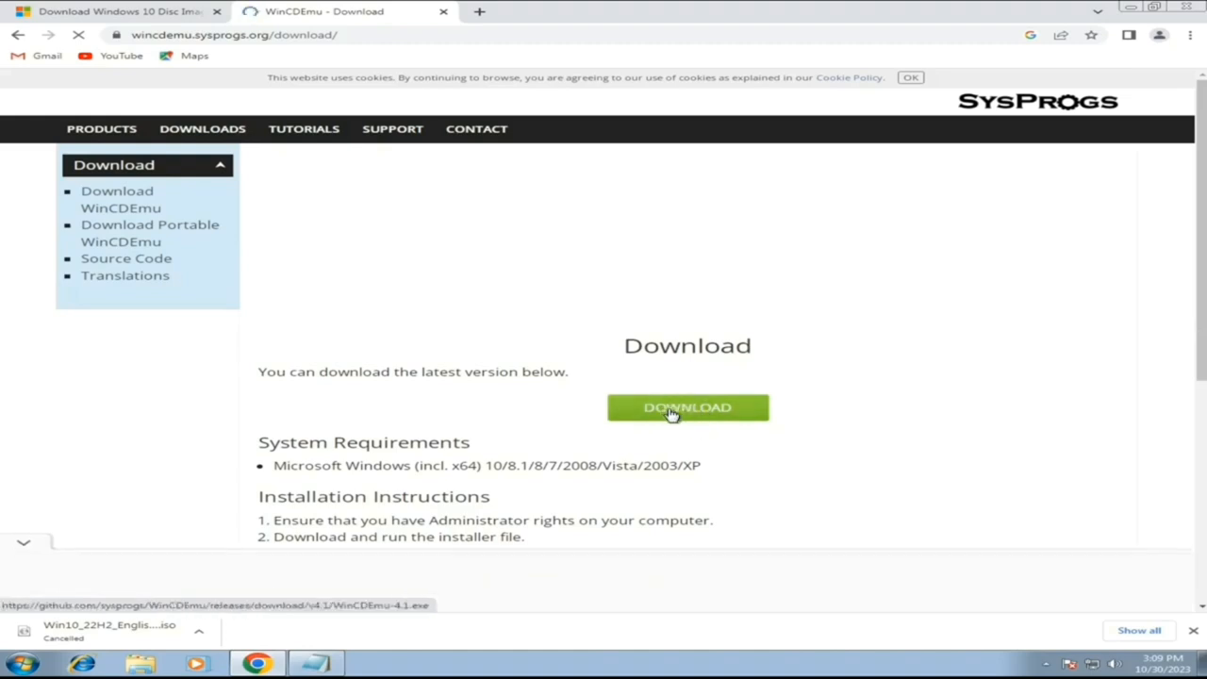
left_click(670, 413)
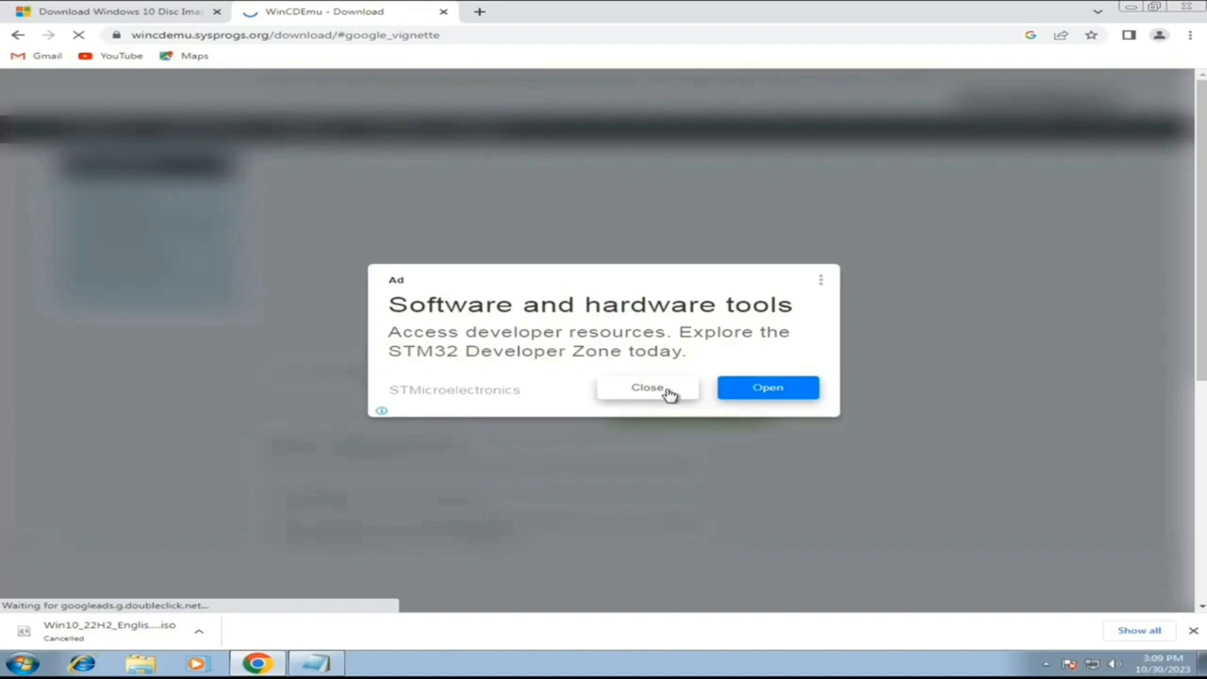
left_click(670, 394)
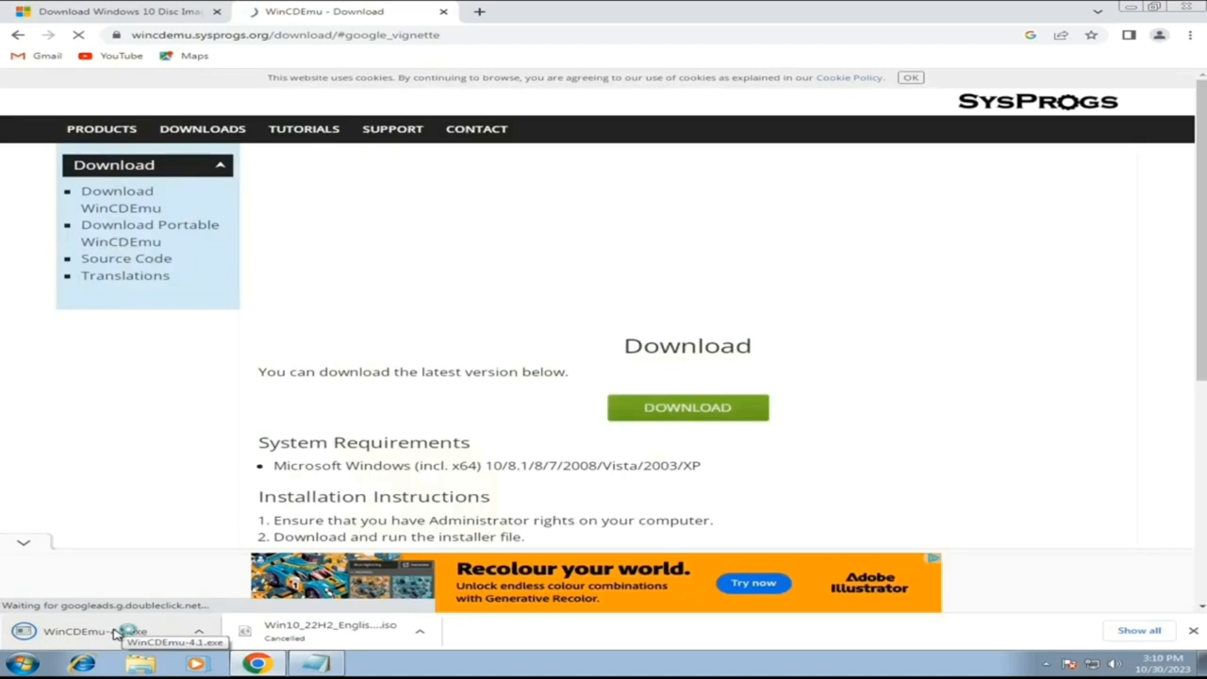
Show the downloaded WinCDEmu-4.1 installer in its folder and run it as administrator, allowing it to make changes.
left_click(199, 630)
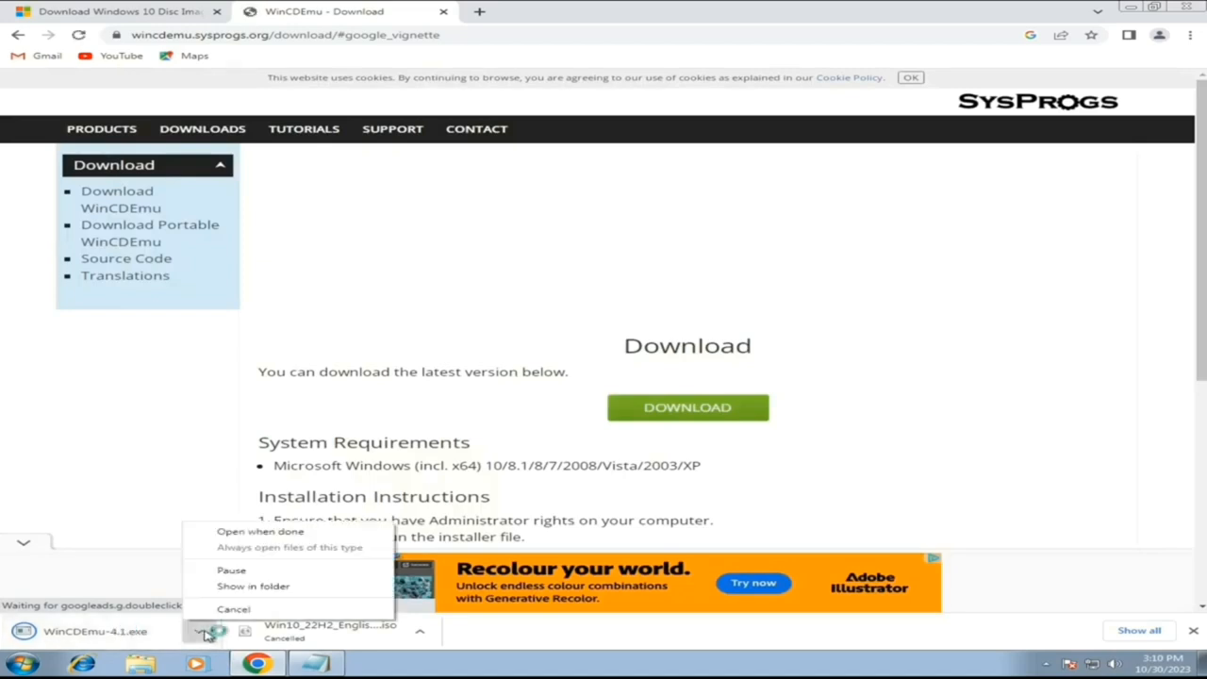
left_click(237, 586)
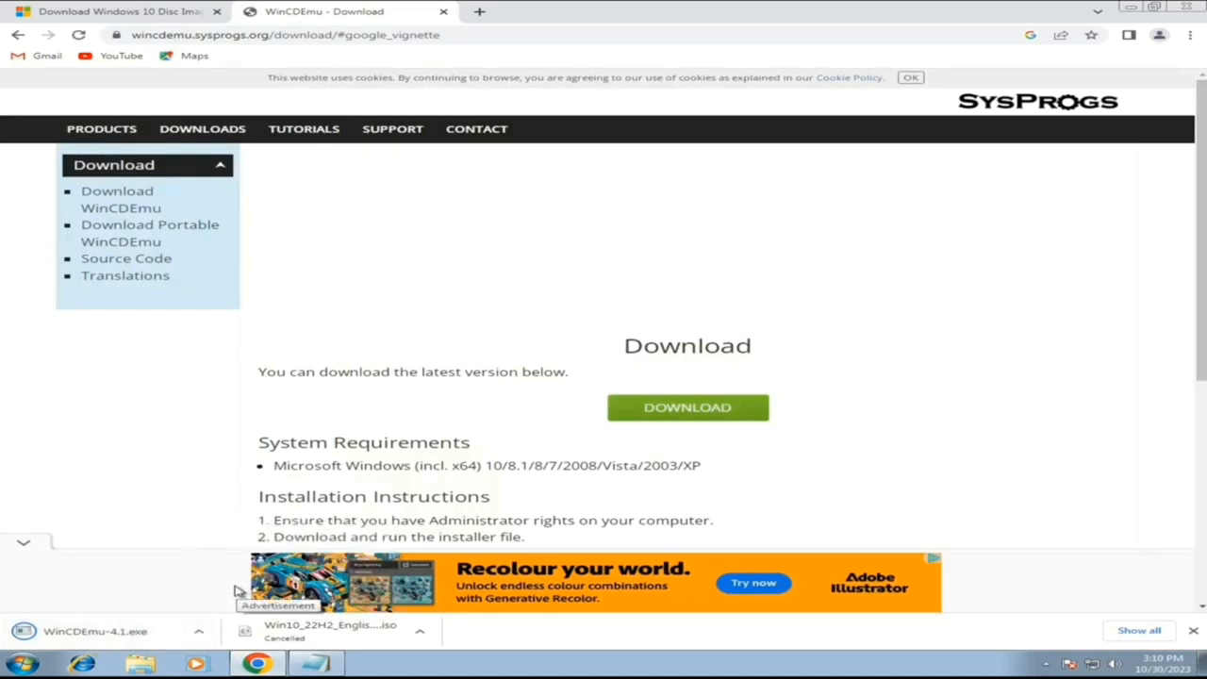
right_click(379, 177)
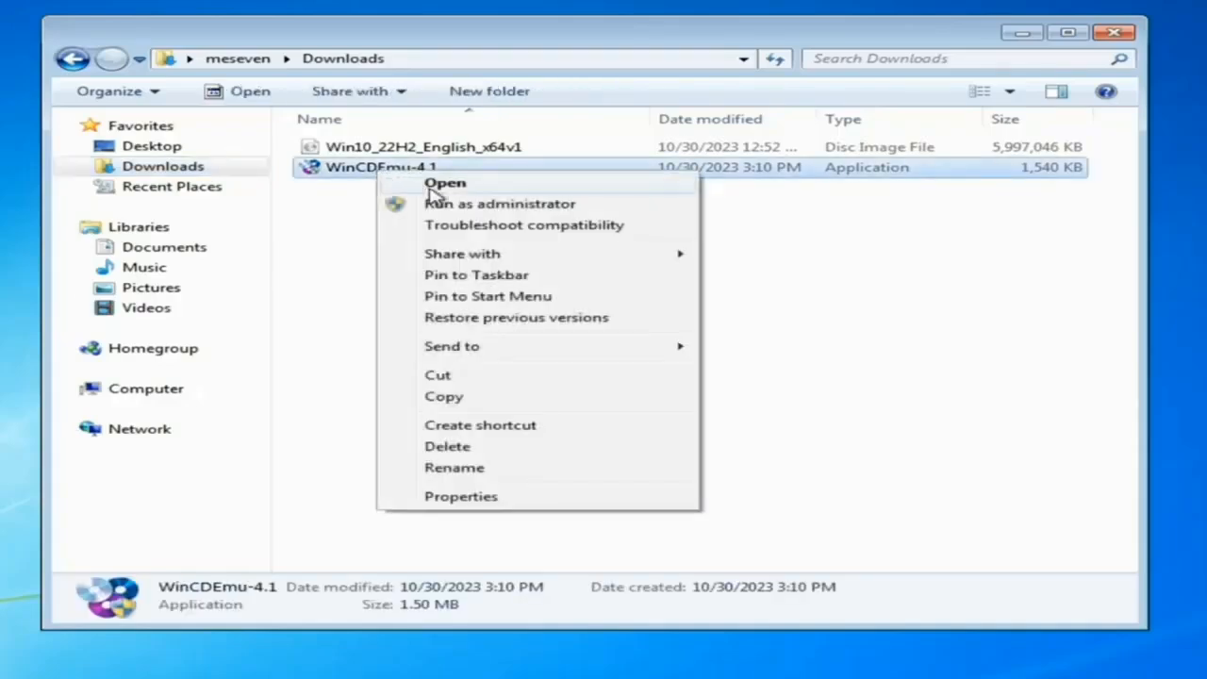
left_click(483, 207)
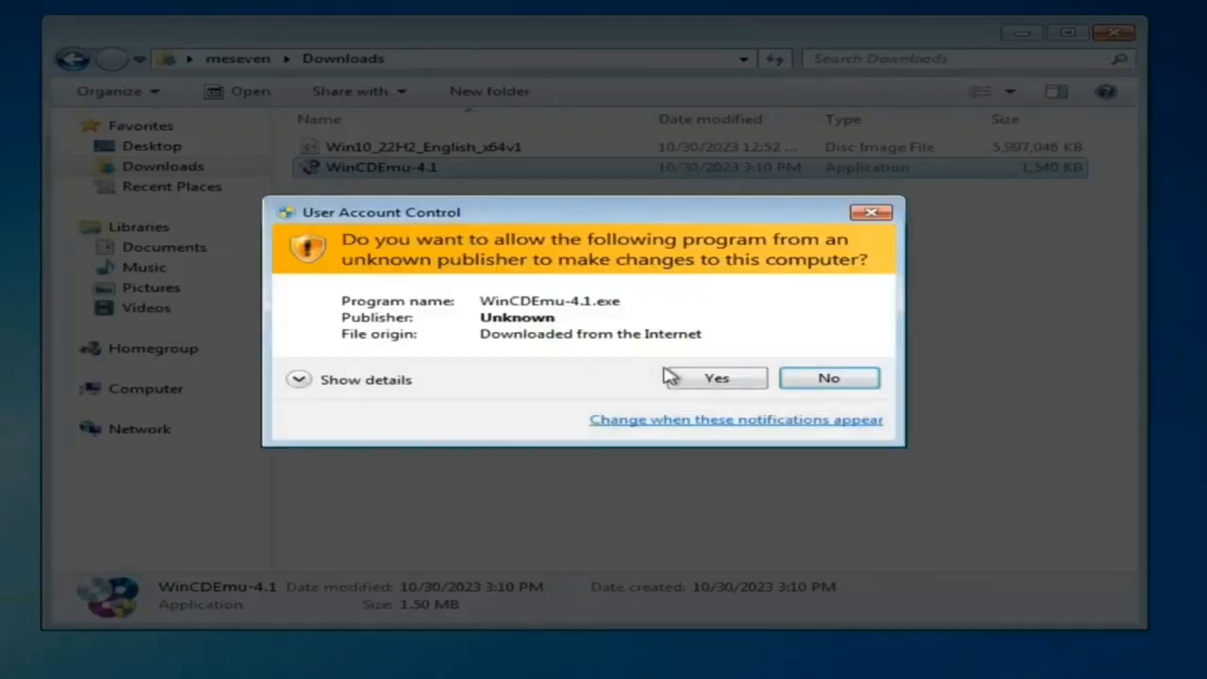
left_click(693, 384)
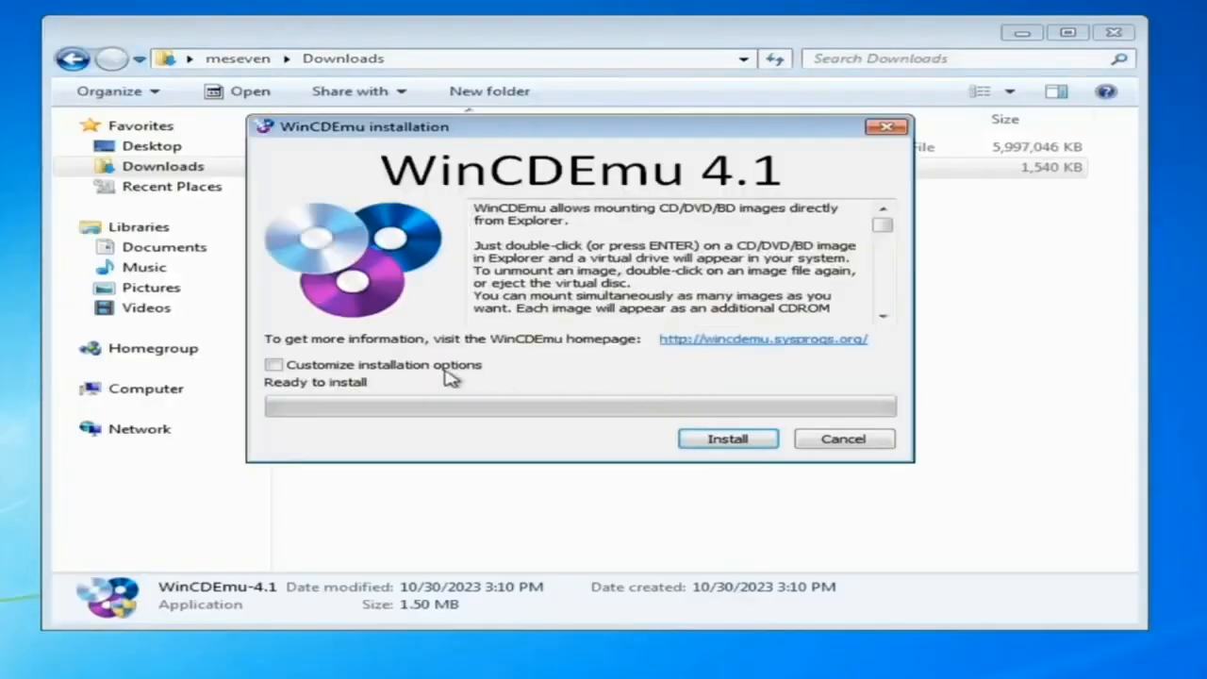
Enable the custom installation options and install WinCDEmu 4.1 in C:\Program Files (x86)\WinCDEmu, requiring administrator rights to mount images.
left_click(273, 365)
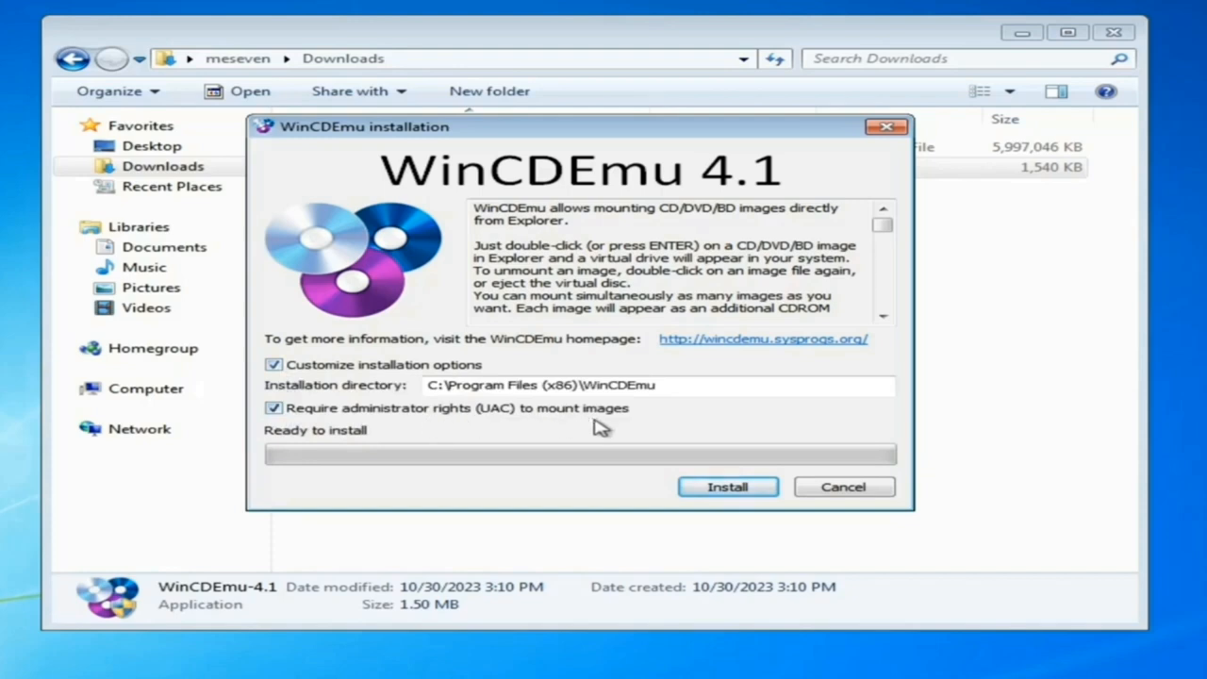
left_click(725, 491)
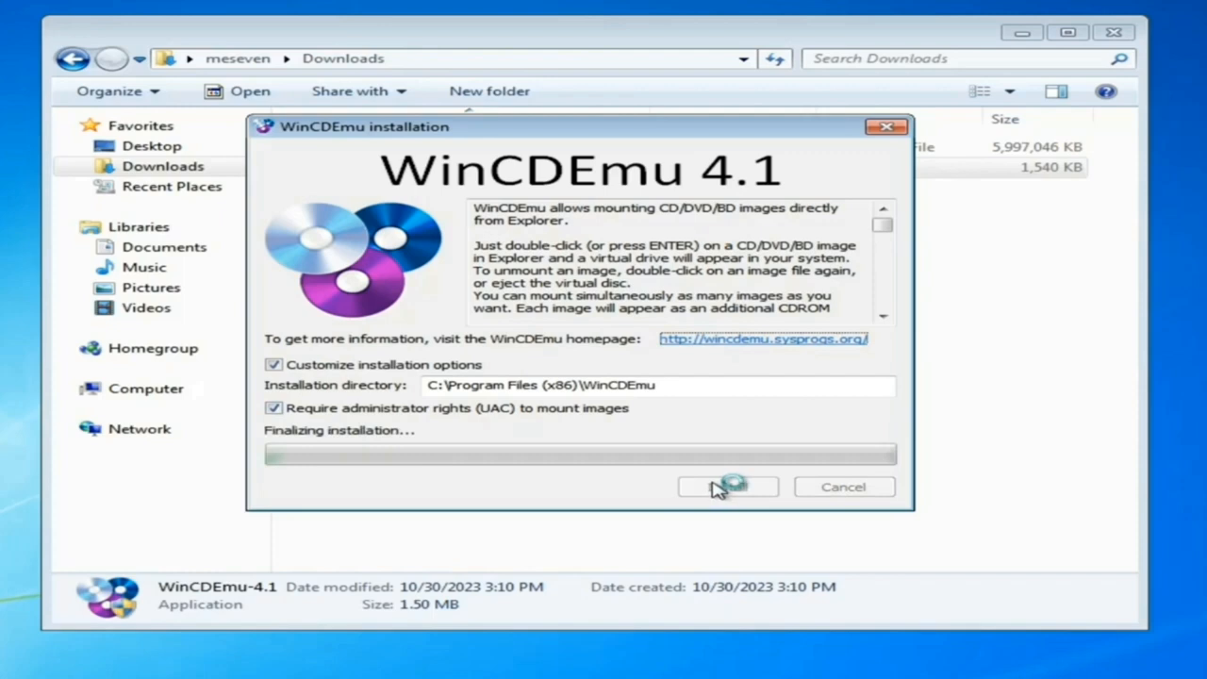
left_click(705, 332)
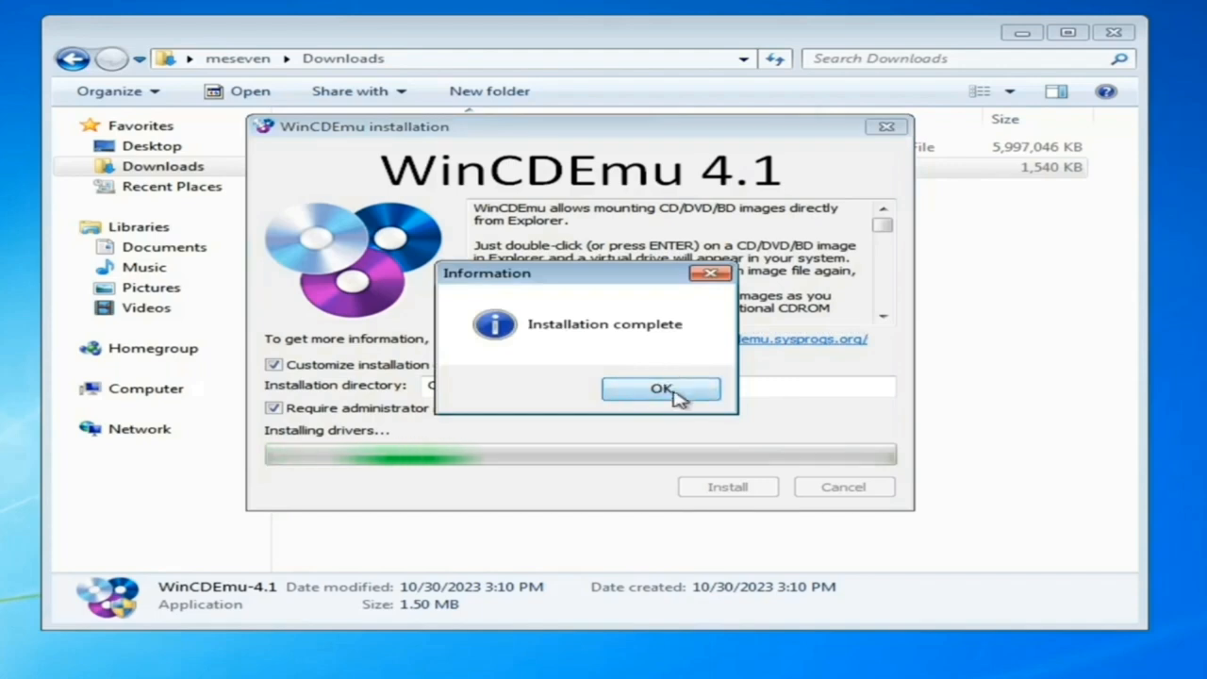
Close the WinCDEmu installation notice and mount the Win10_22H2_English_x64v1 image from Downloads as a data disc on drive V:.
left_click(677, 399)
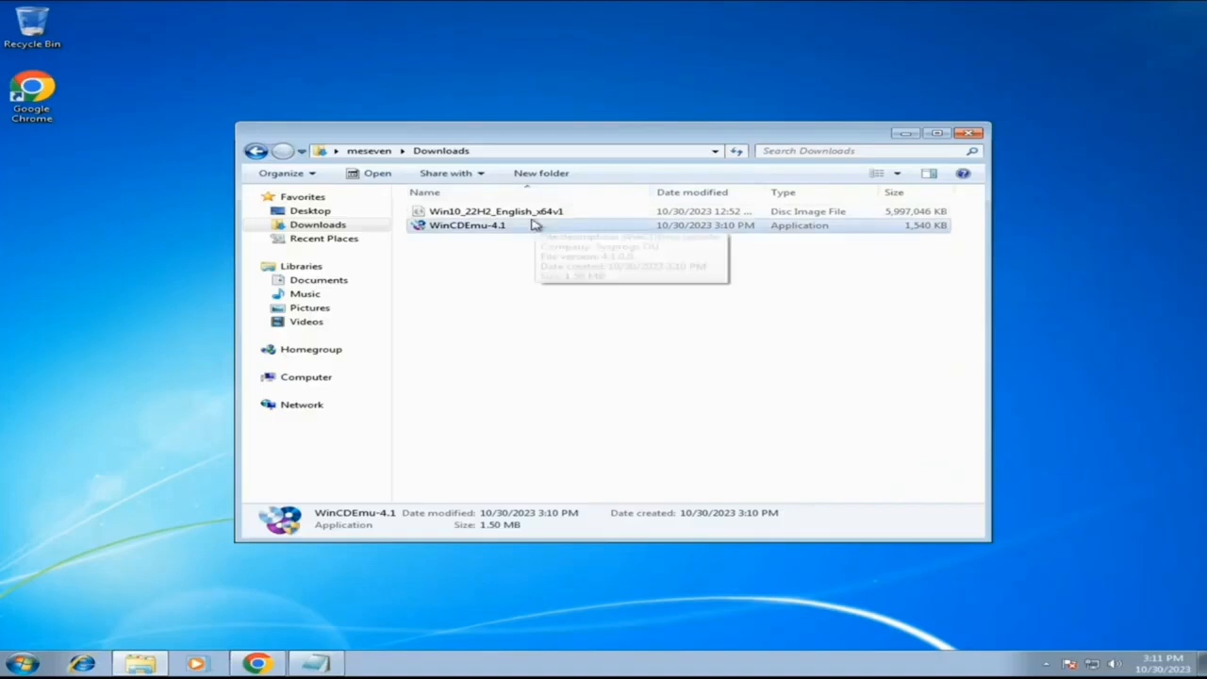
left_click(467, 149)
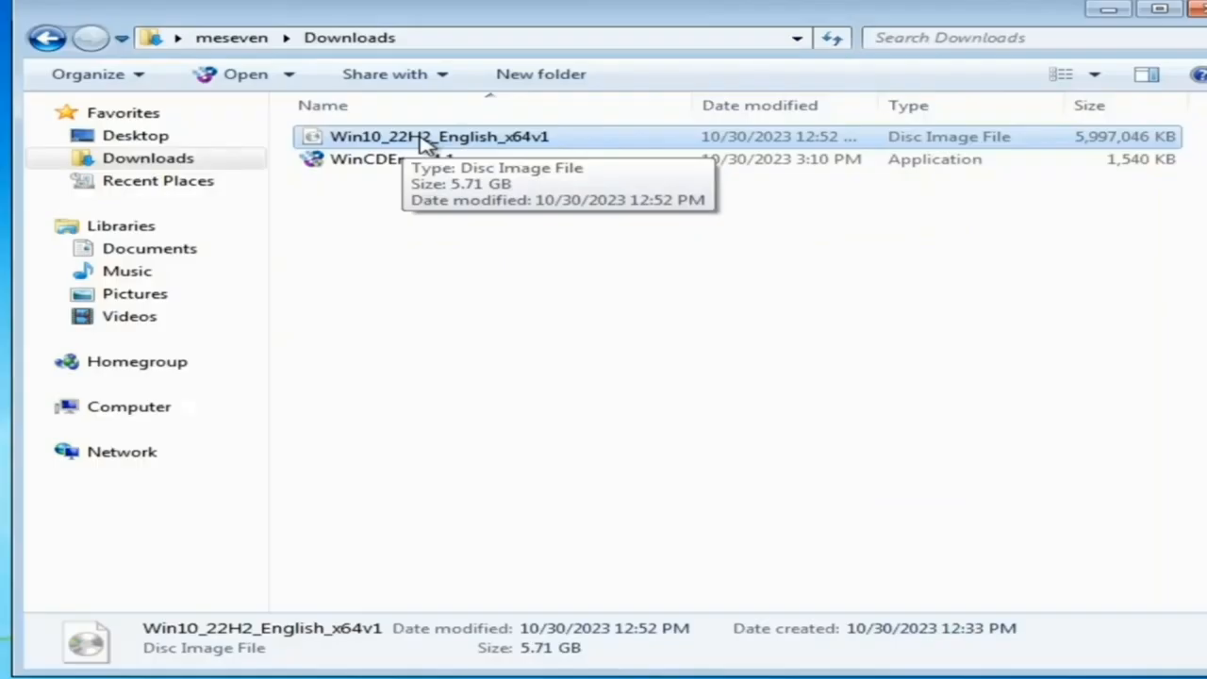
right_click(487, 215)
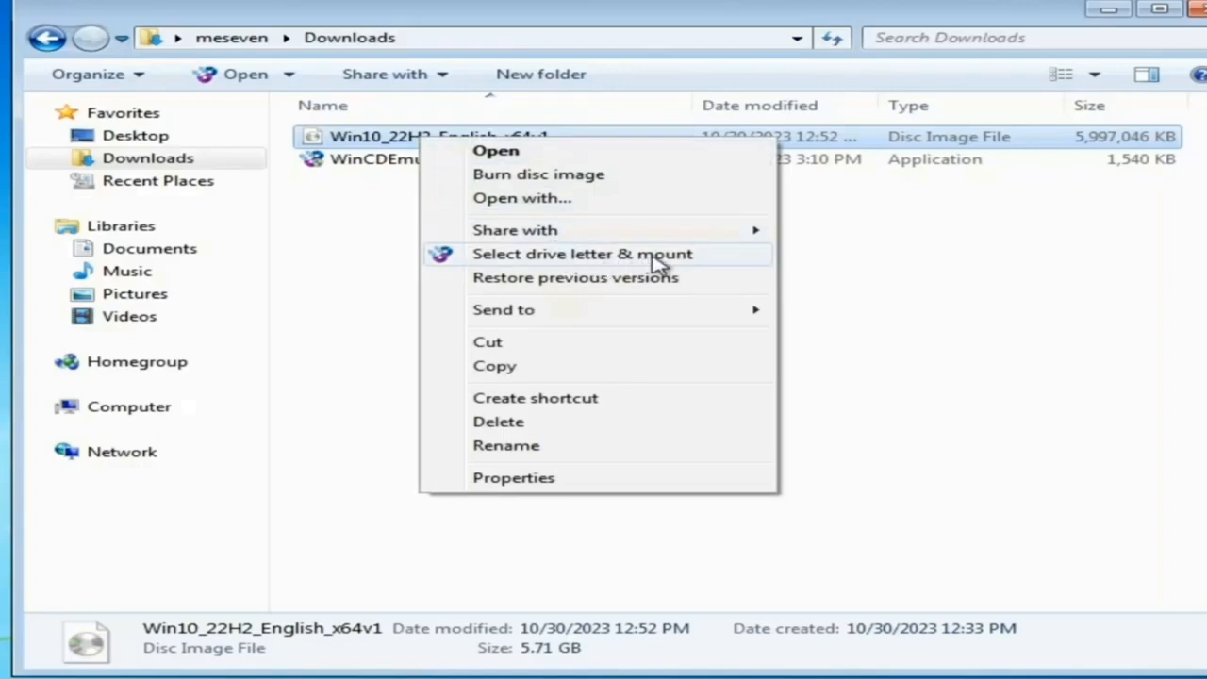
left_click(592, 261)
left_click(721, 351)
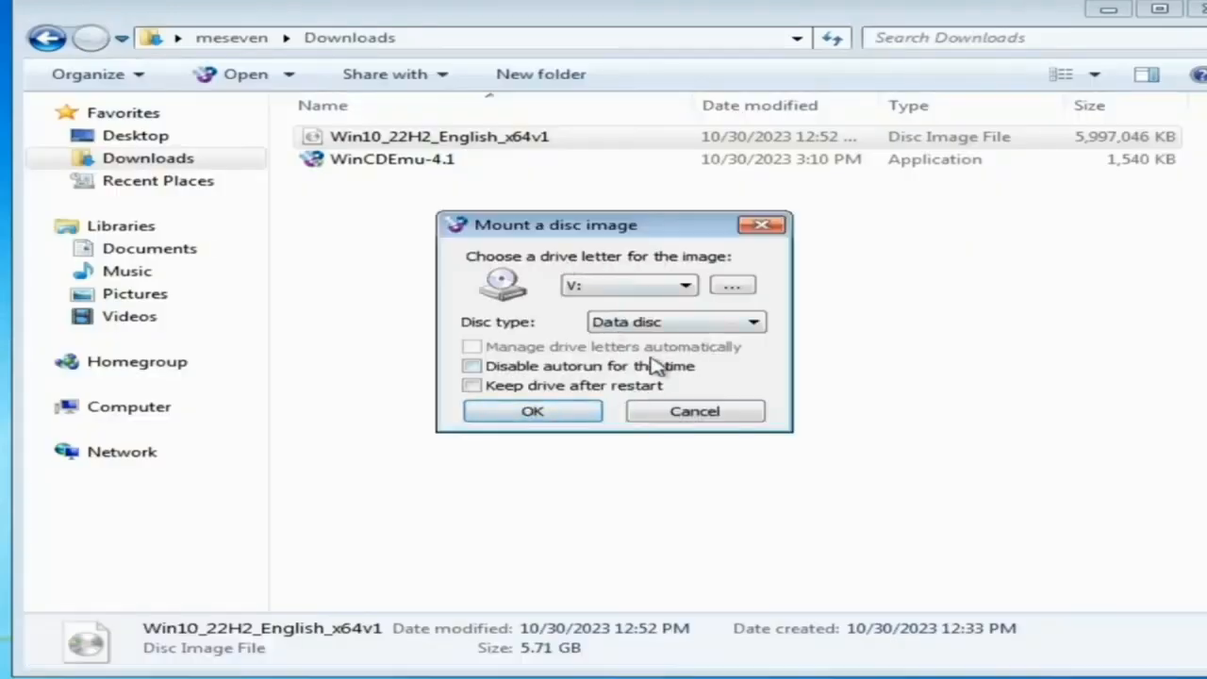
left_click(554, 417)
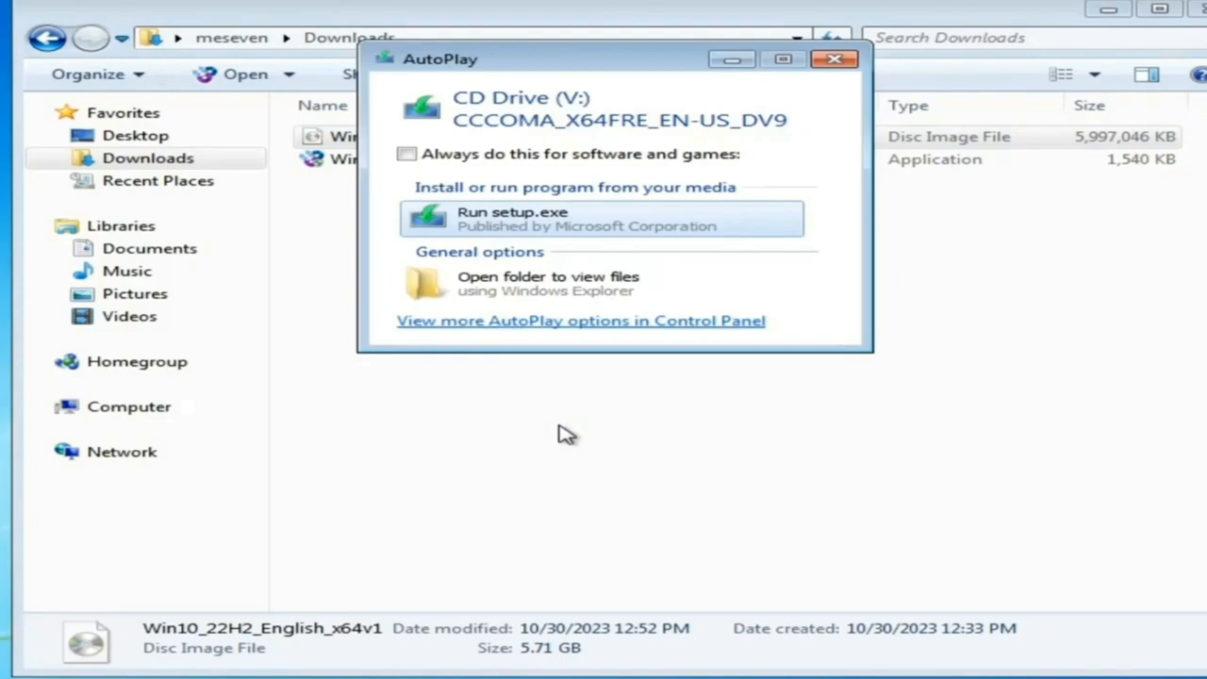
Run setup.exe from the mounted disc, allow it to make changes, and continue with the option to help improve the Windows installation enabled.
left_click(518, 222)
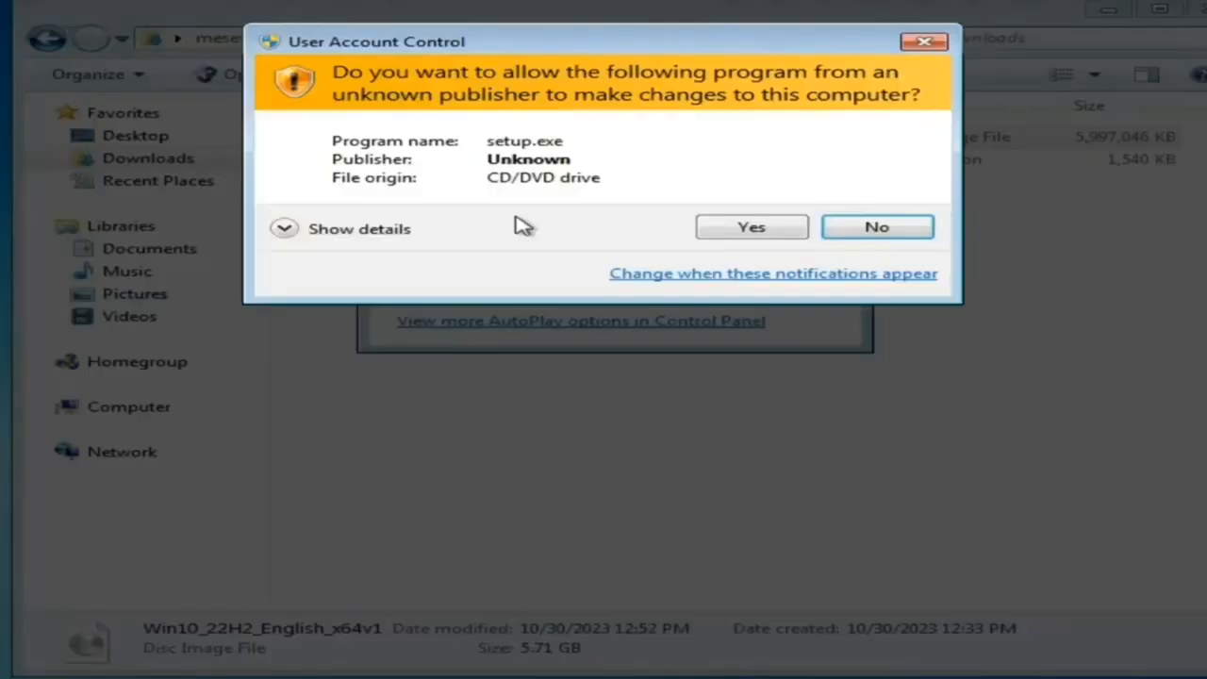
left_click(731, 230)
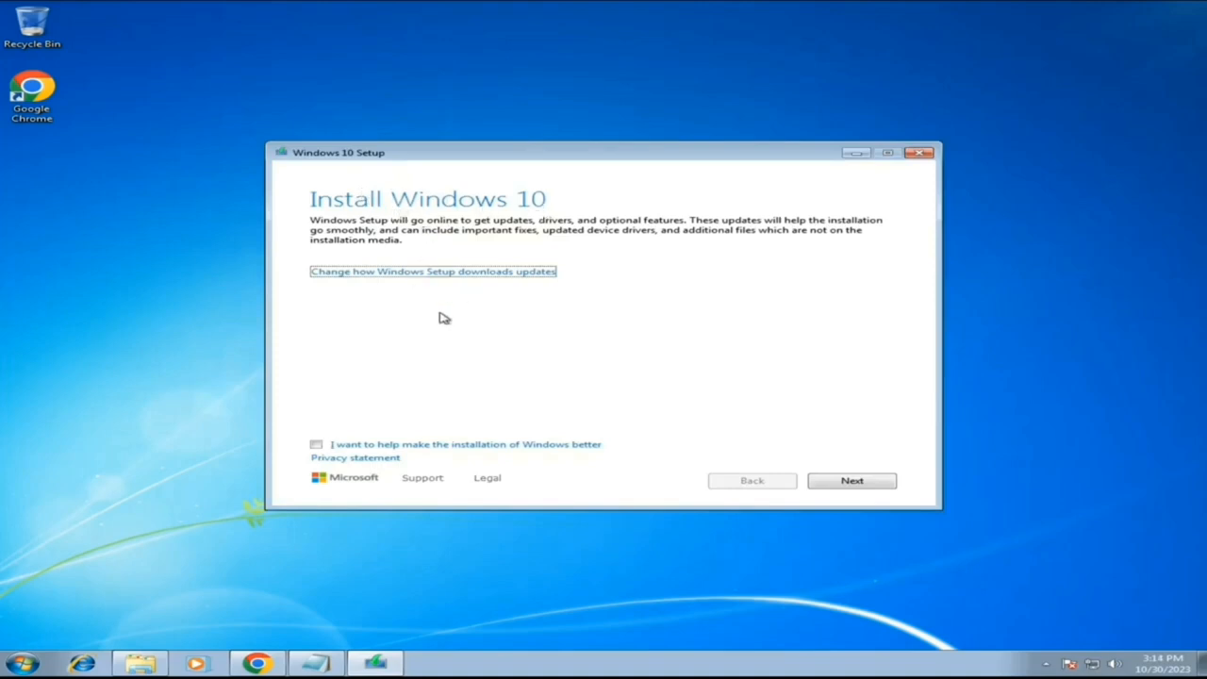
left_click(319, 446)
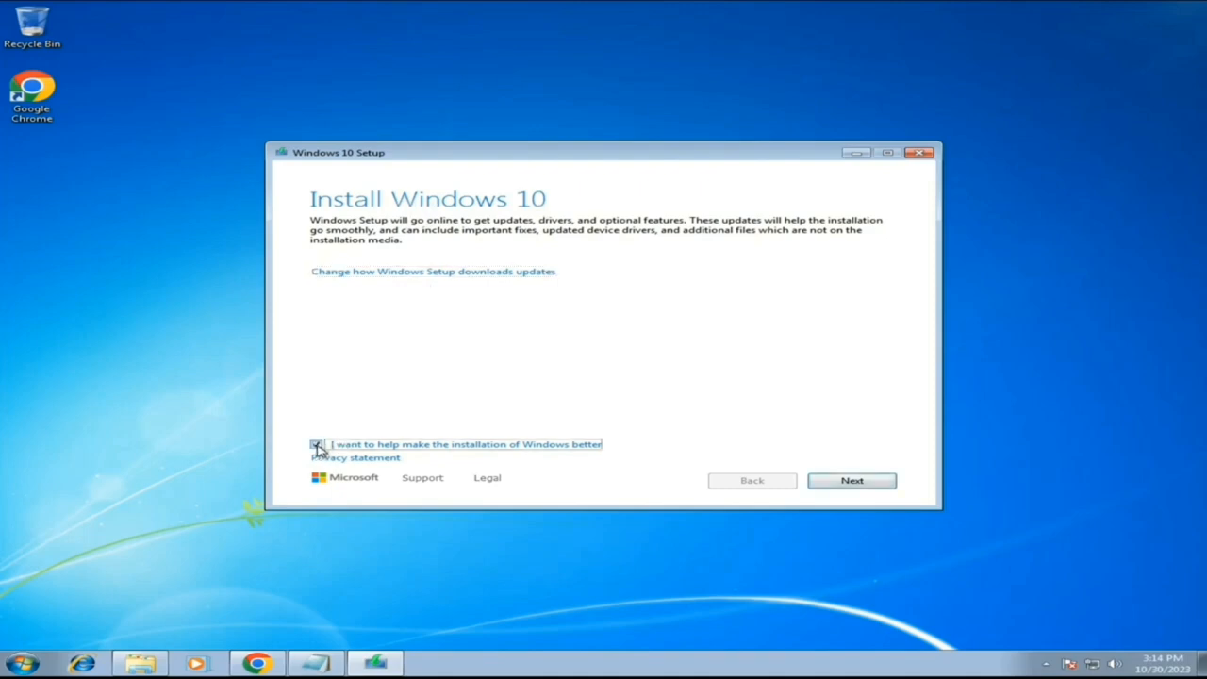
left_click(833, 484)
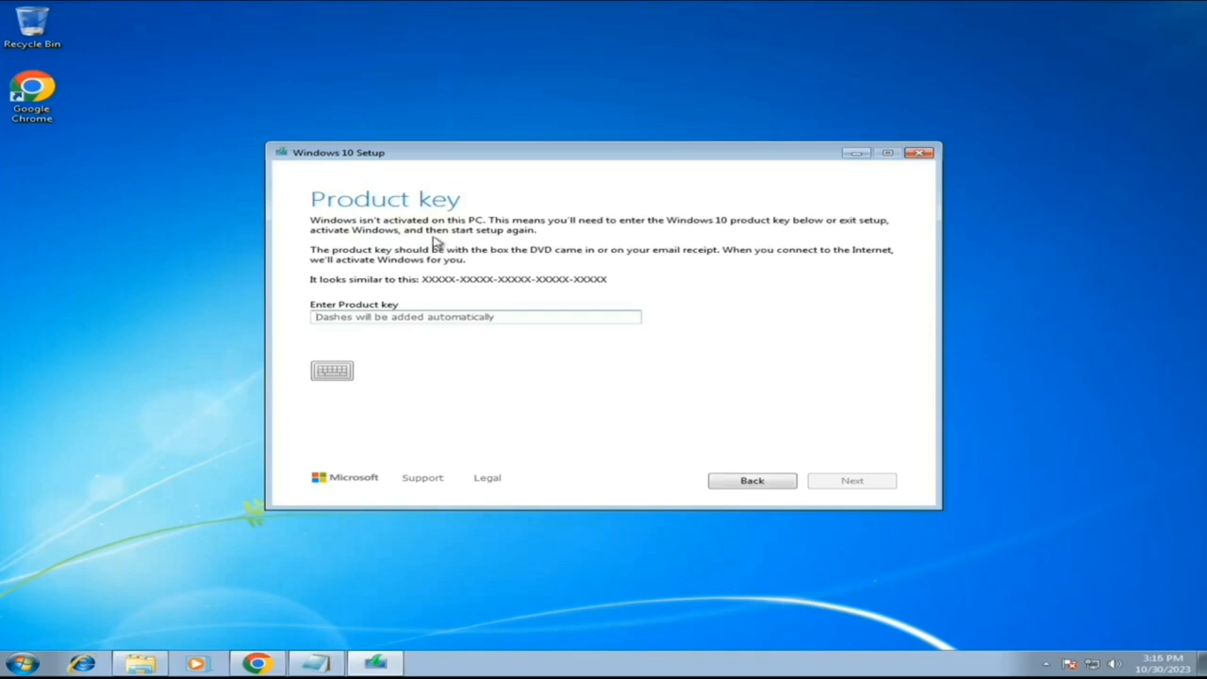
Copy the product key from the open Notepad note and paste it into the product key field of Windows 10 Setup.
left_click(318, 663)
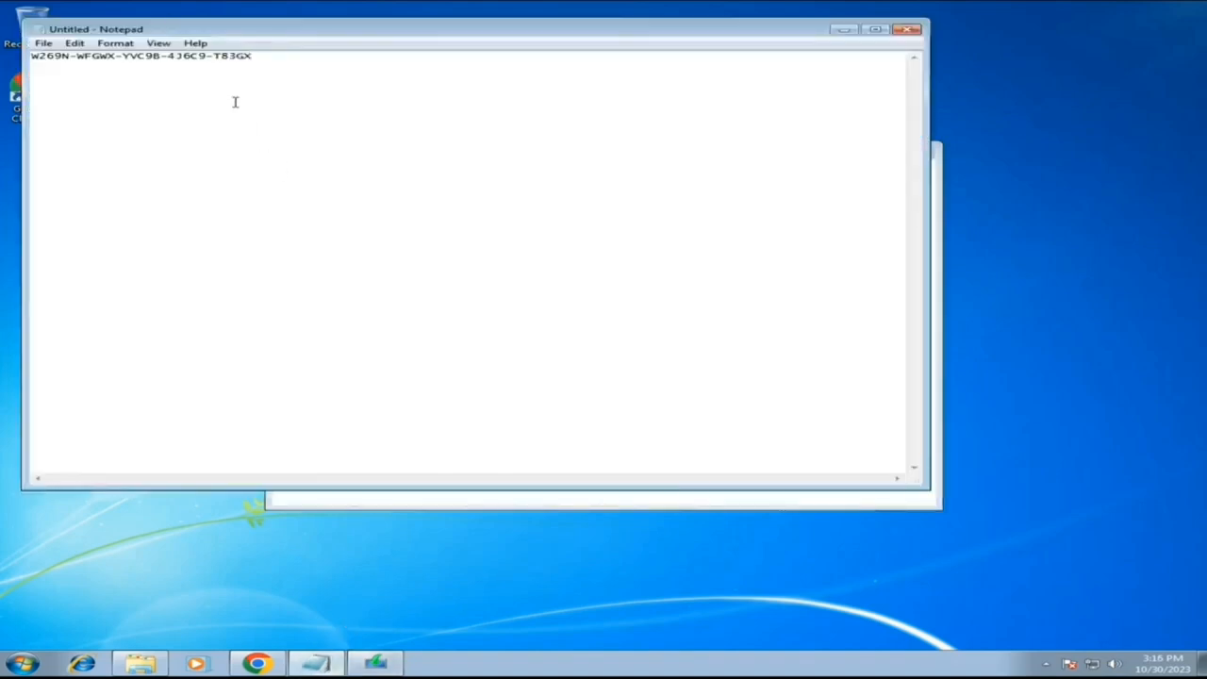
left_click_drag(262, 60, 37, 56)
right_click(48, 54)
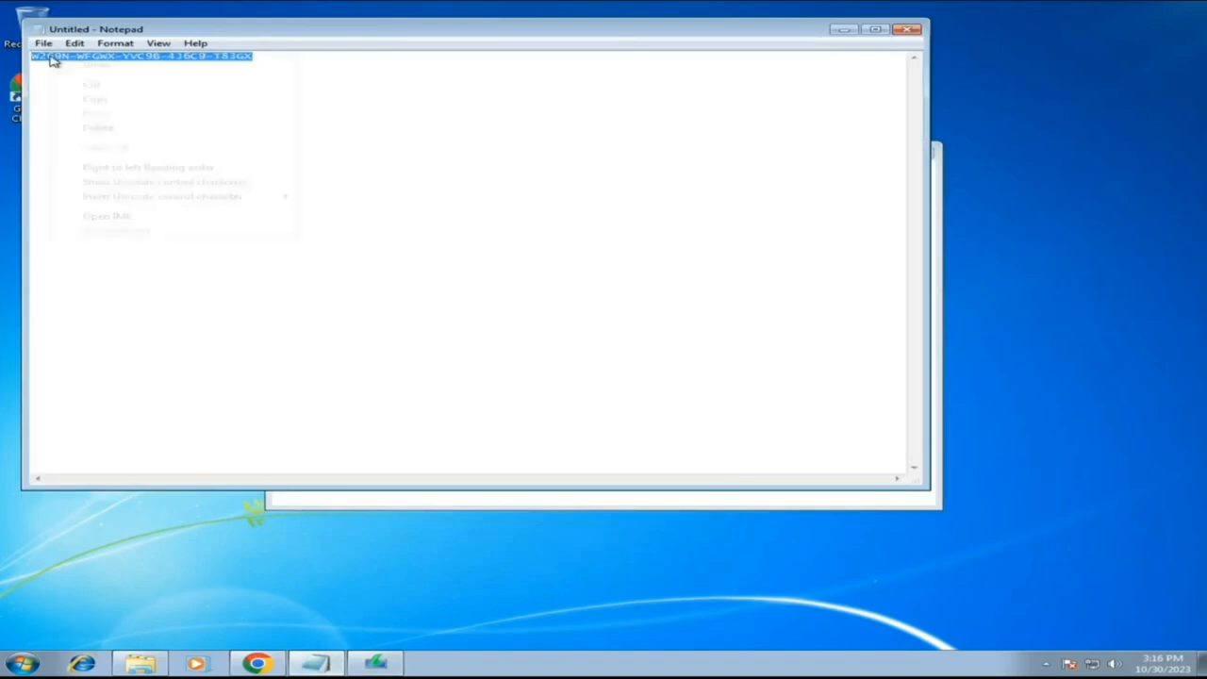
left_click(99, 101)
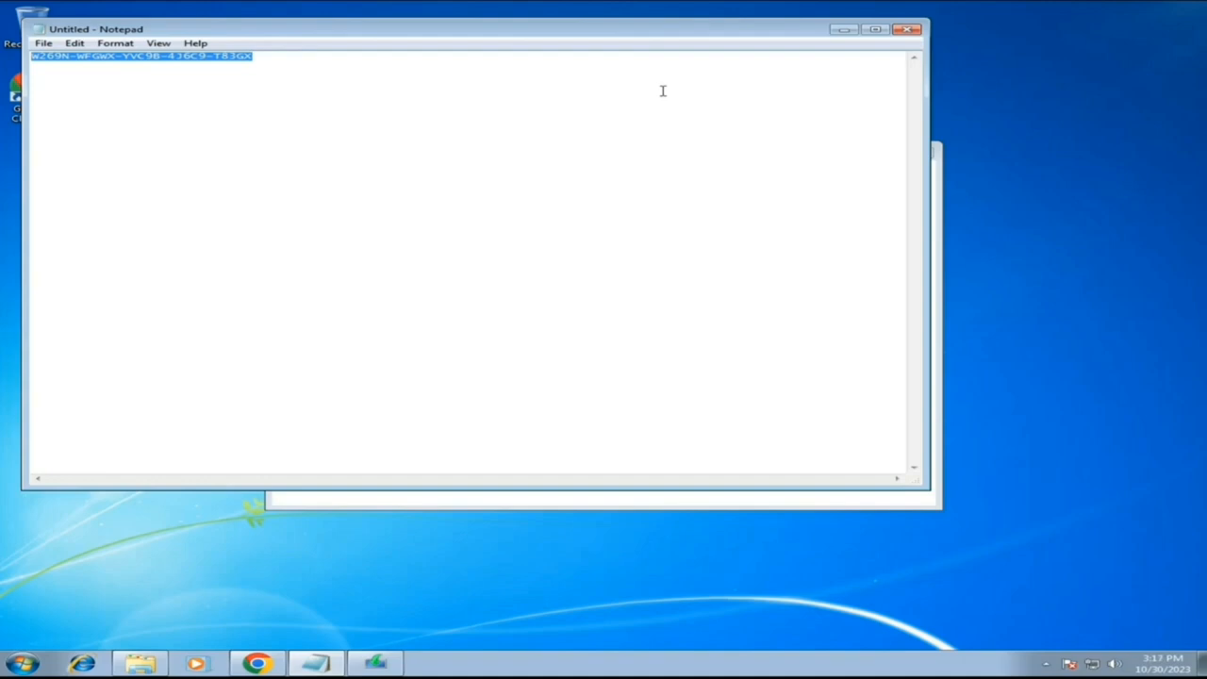
left_click(843, 31)
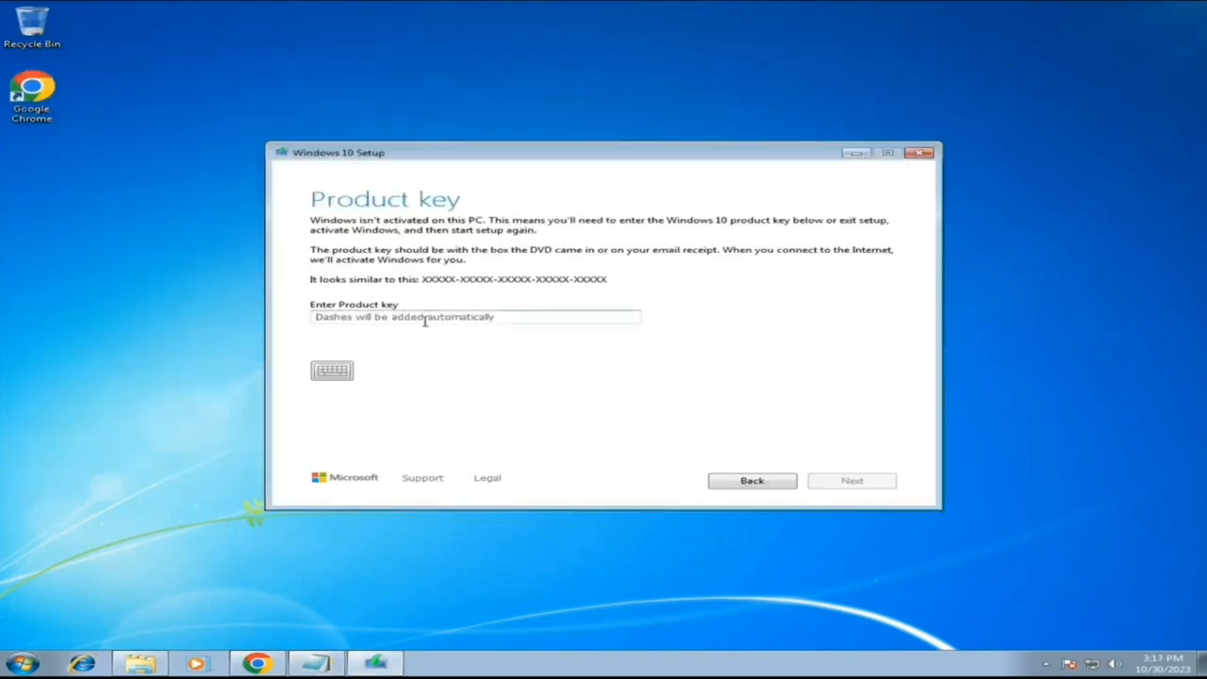
right_click(426, 319)
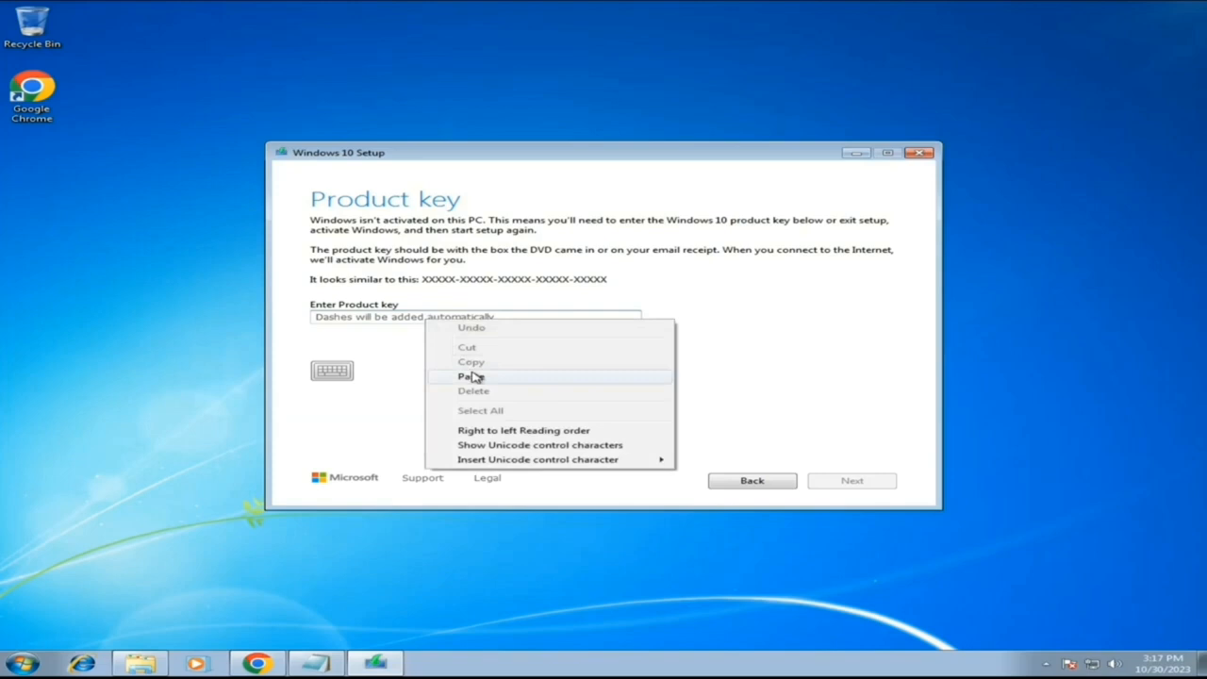
left_click(463, 374)
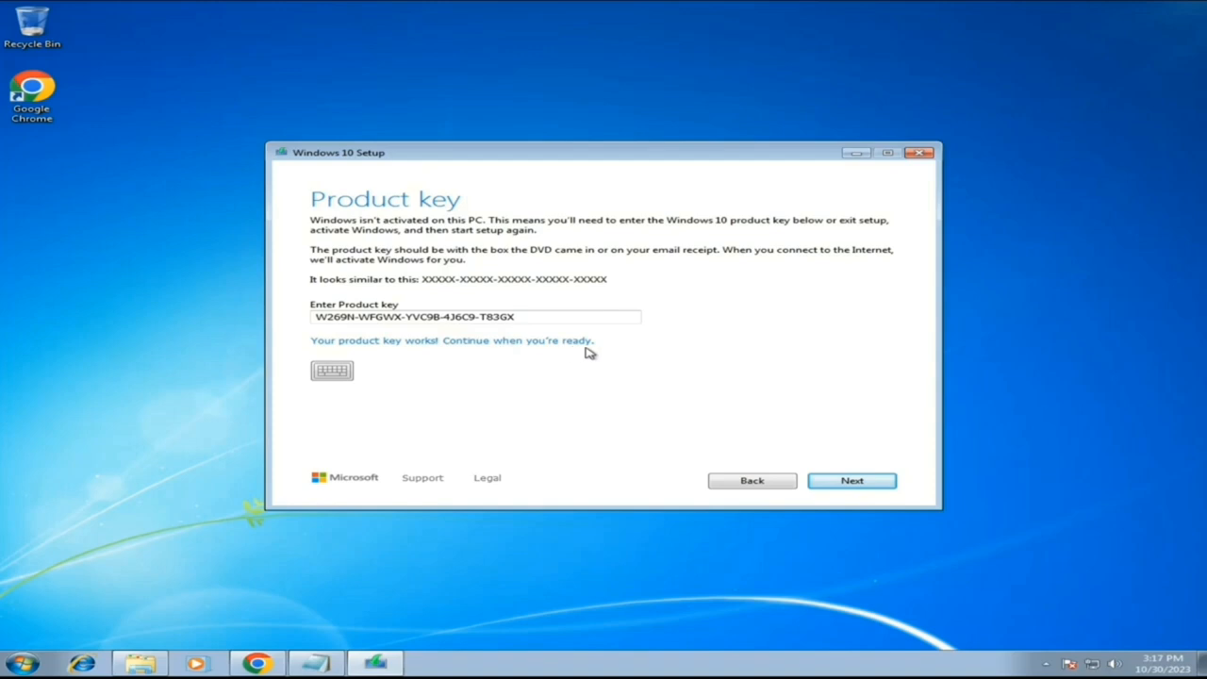
Continue setup, accept the license terms, and start installing Windows 10 Pro while keeping personal files and apps.
left_click(852, 482)
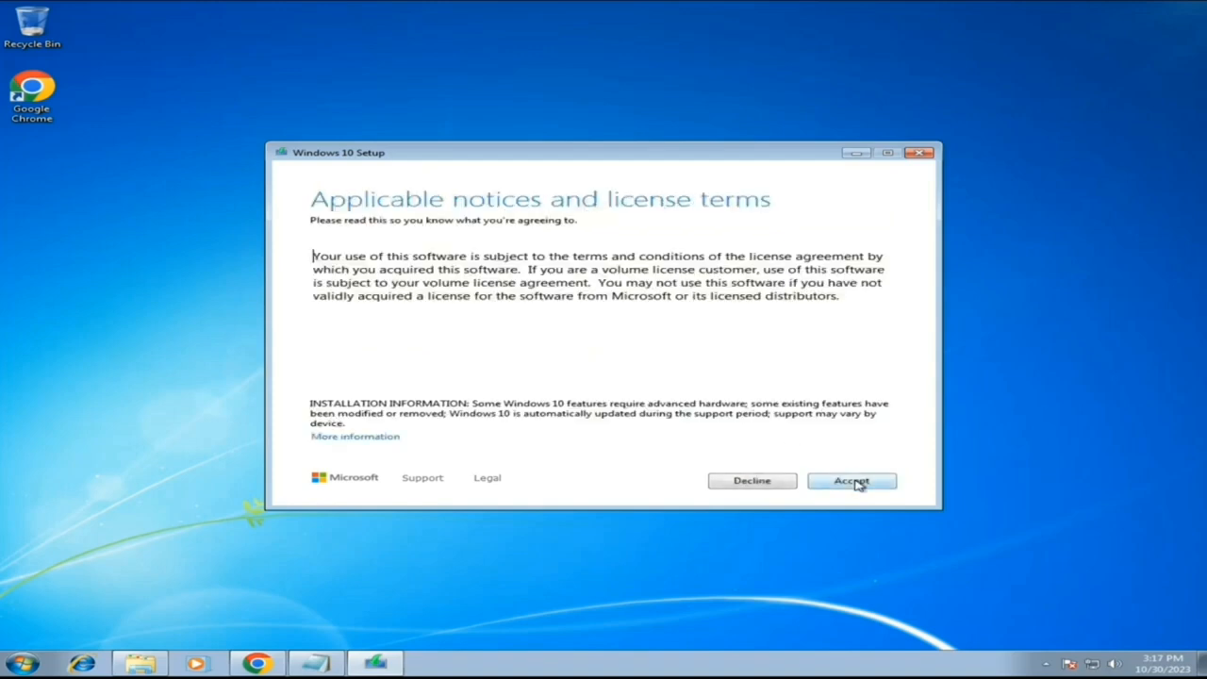
left_click(847, 482)
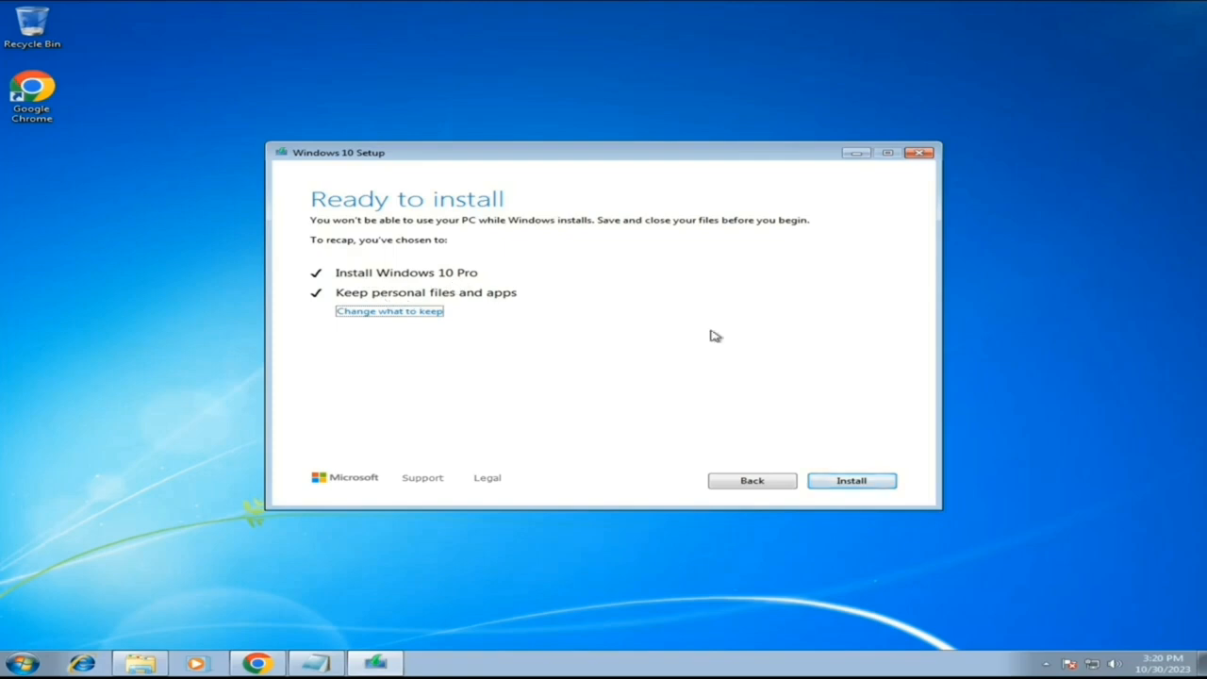
left_click(851, 483)
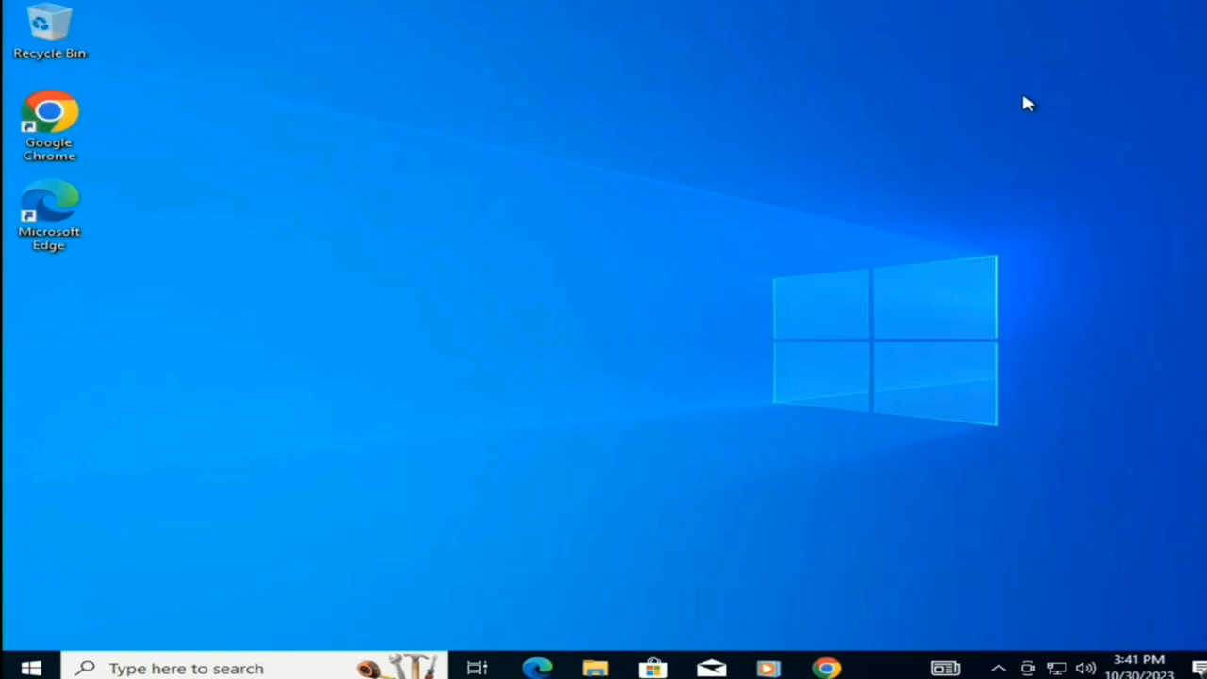
Open File Explorer and check the contents of the Downloads, Documents and Pictures folders after the upgrade.
left_click(596, 670)
left_click(269, 218)
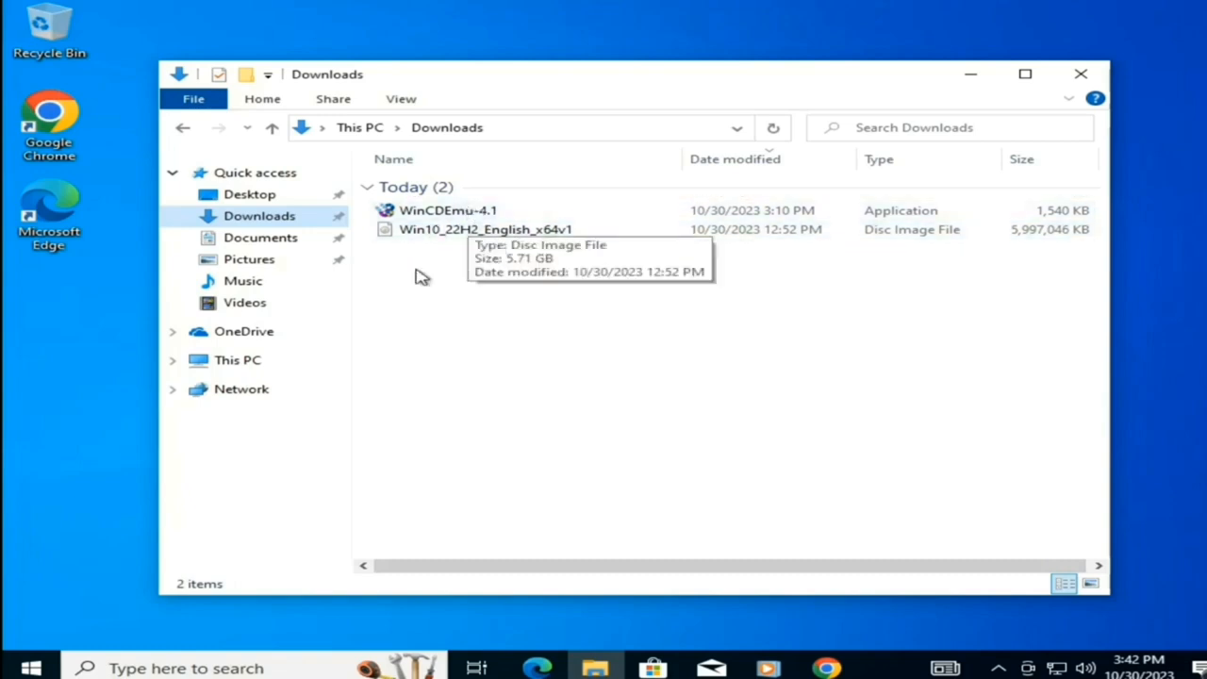
left_click(278, 240)
left_click(260, 263)
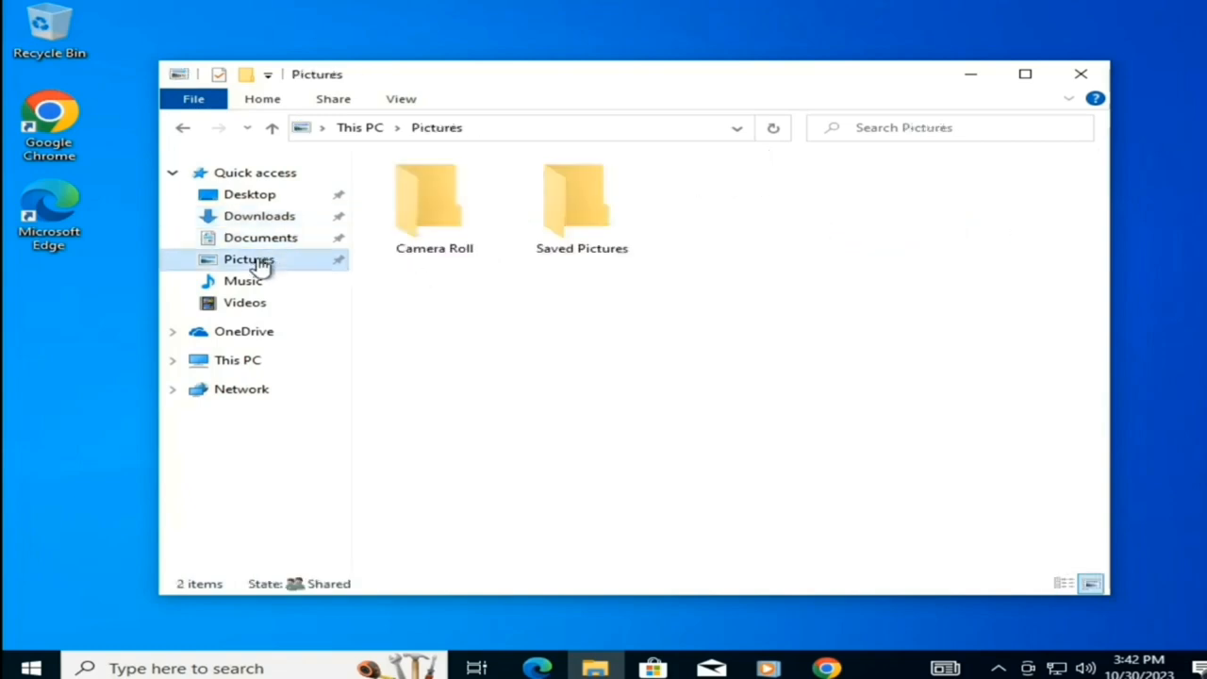